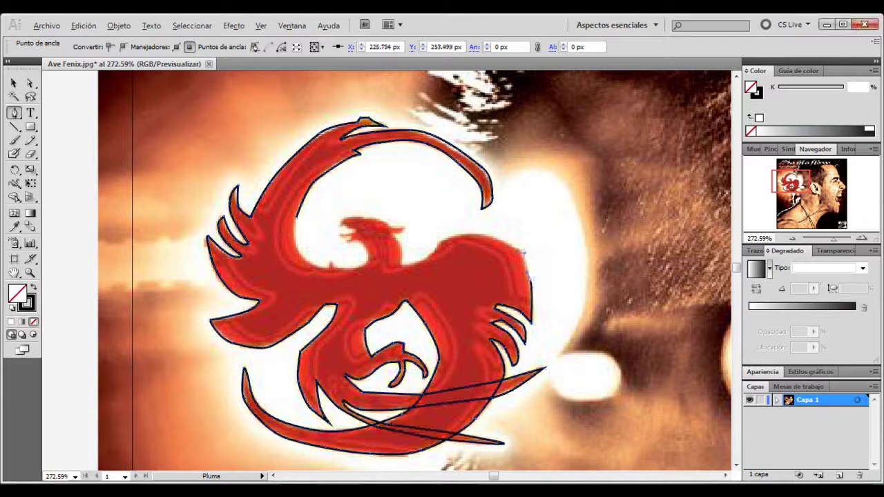
# Step: Add Pen anchor points along the phoenix's wing, back and head
pyautogui.click(445, 234)
pyautogui.click(401, 265)
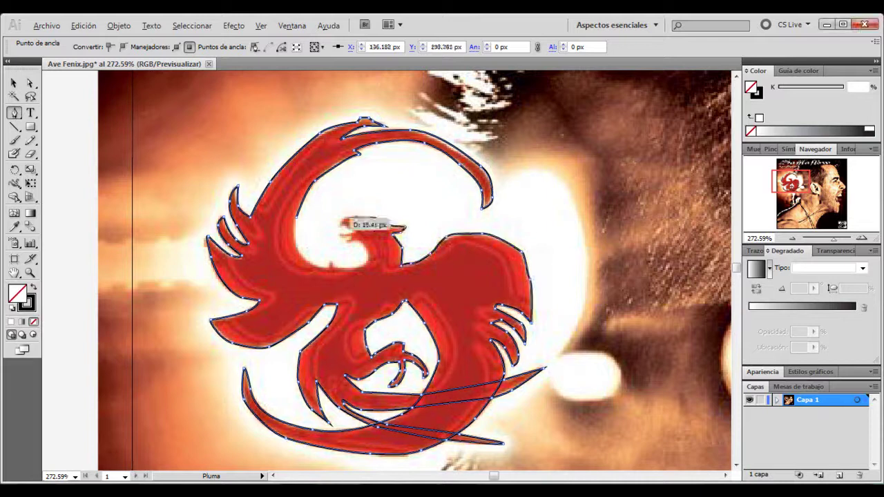
pyautogui.click(345, 248)
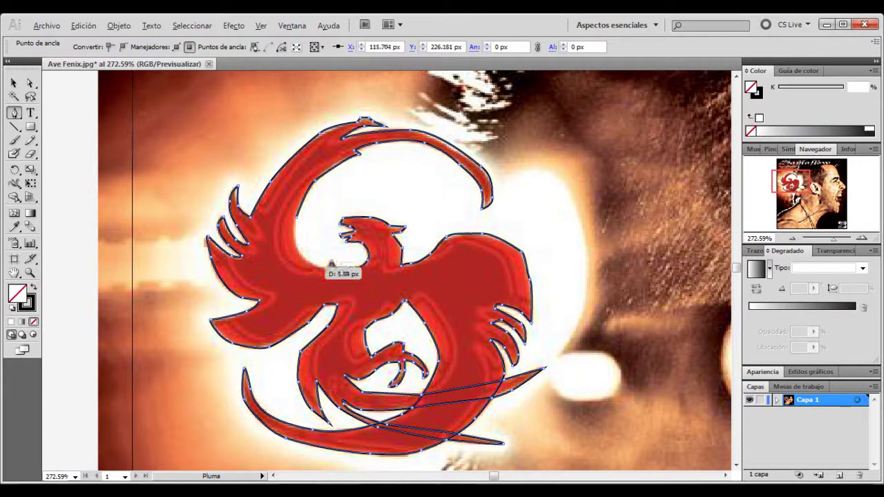
# Step: View the whole Santaflow cover at 100% with the Selection tool active
pyautogui.hotkey('ctrl', '0')
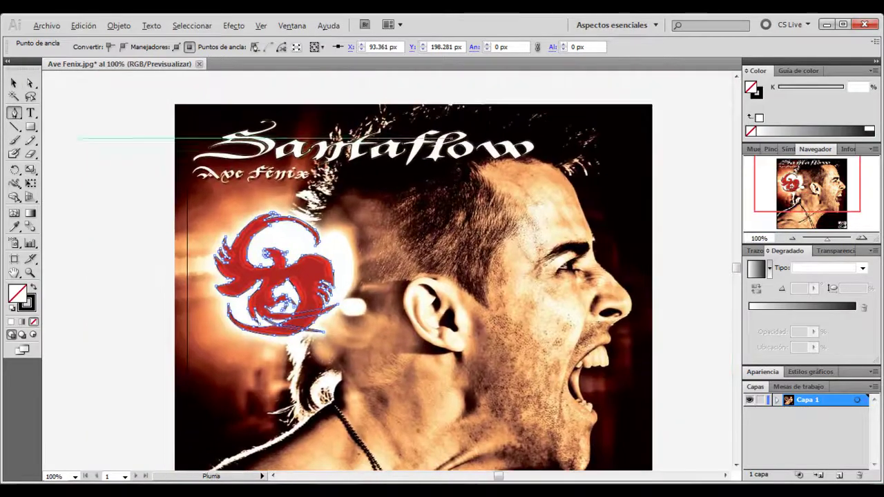
pyautogui.press('v')
pyautogui.hotkey('ctrl', '1')
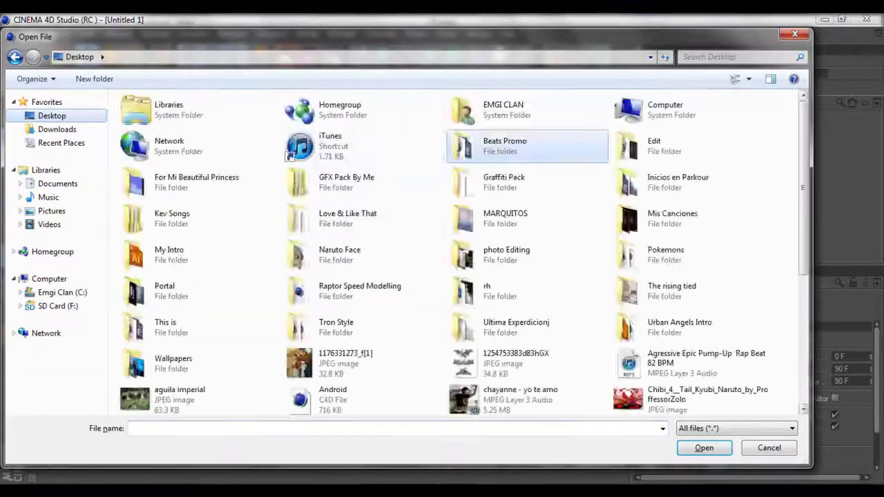
# Step: Open the traced Illustrator file from the Wallpapers subfolder
pyautogui.doubleClick(172, 358)
pyautogui.scroll(-10, 456, 255)
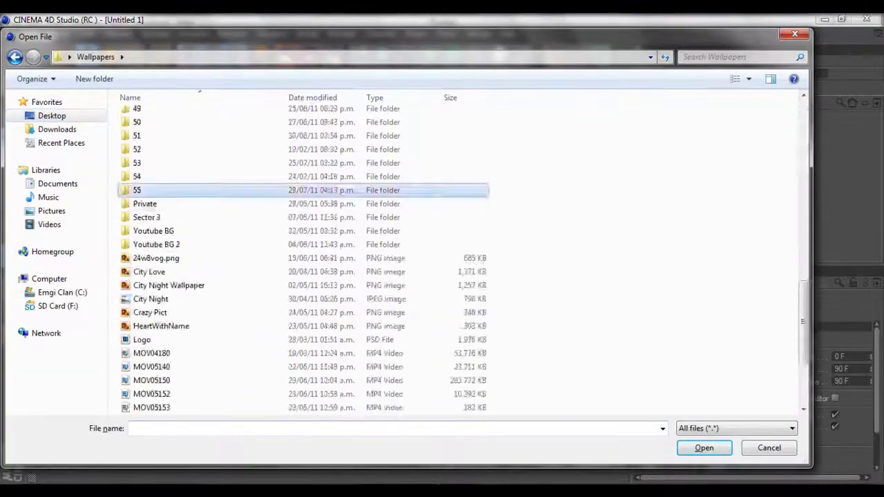
pyautogui.doubleClick(297, 187)
pyautogui.click(319, 424)
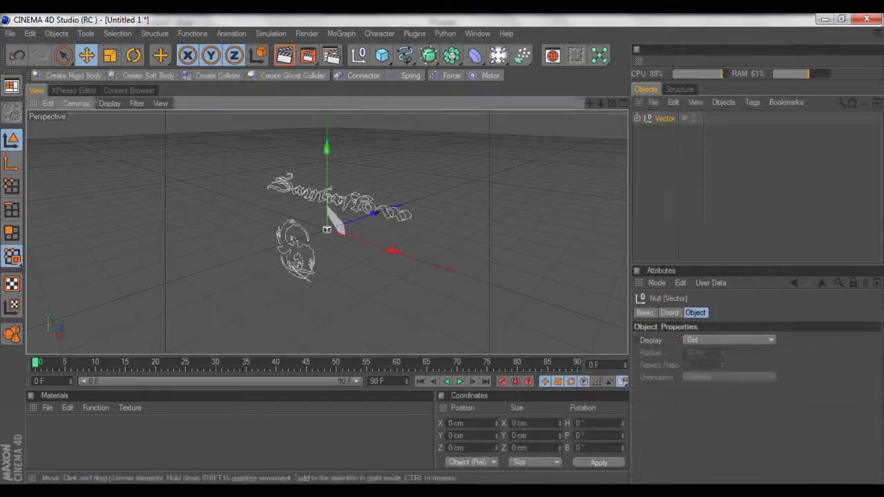
# Step: Expand the Vector object, group the Flow letter paths with Alt+G, and select the phoenix outline
pyautogui.click(388, 176)
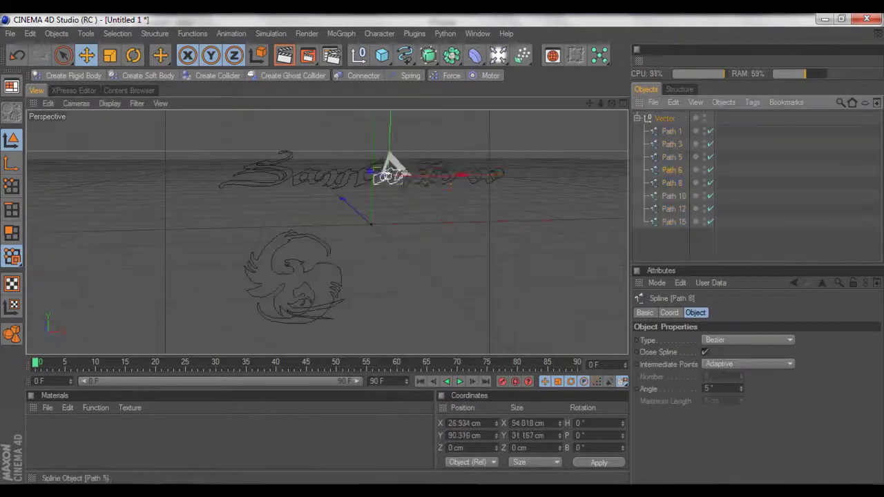
pyautogui.keyDown('shift'); pyautogui.click(428, 169); pyautogui.keyUp('shift')
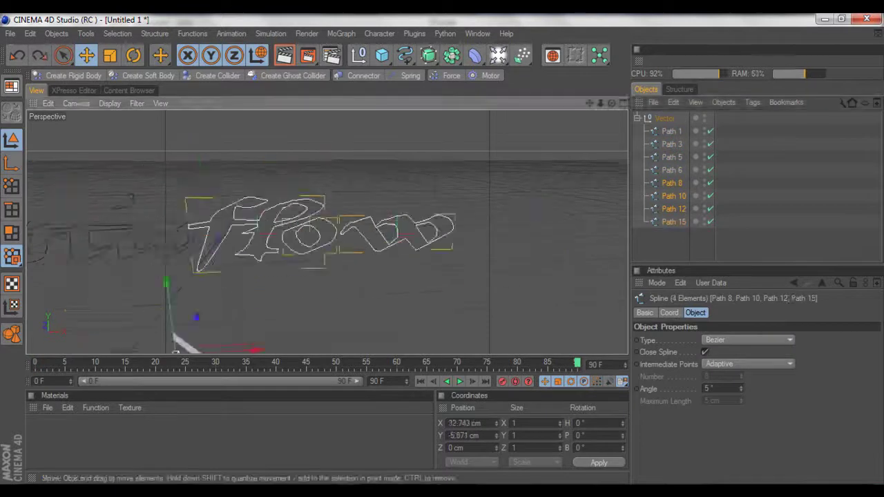
pyautogui.hotkey('alt', 'g')
pyautogui.hotkey('alt', 'g')
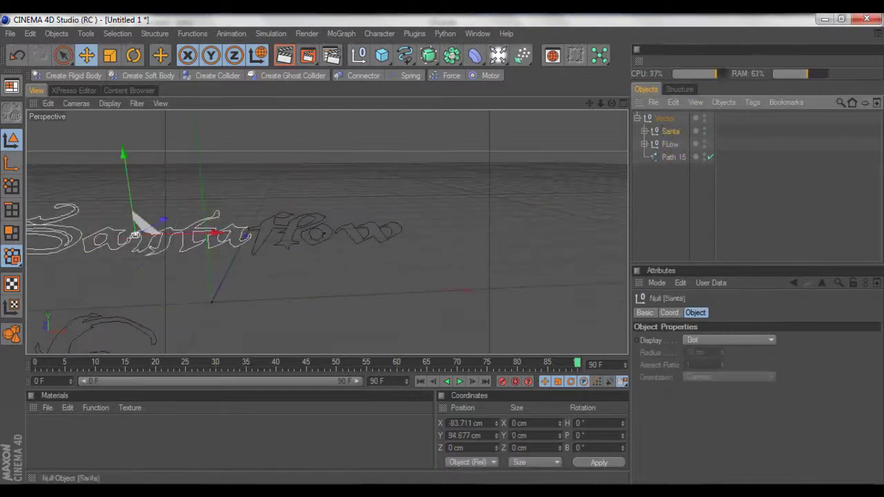
pyautogui.click(103, 331)
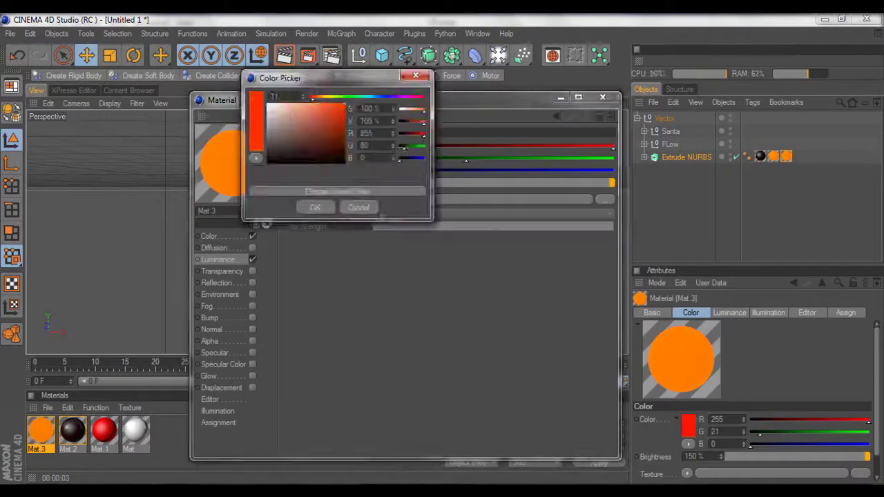
# Step: Open Render Settings (Ctrl+B) and go to its Save page
pyautogui.hotkey('ctrl', 'b')
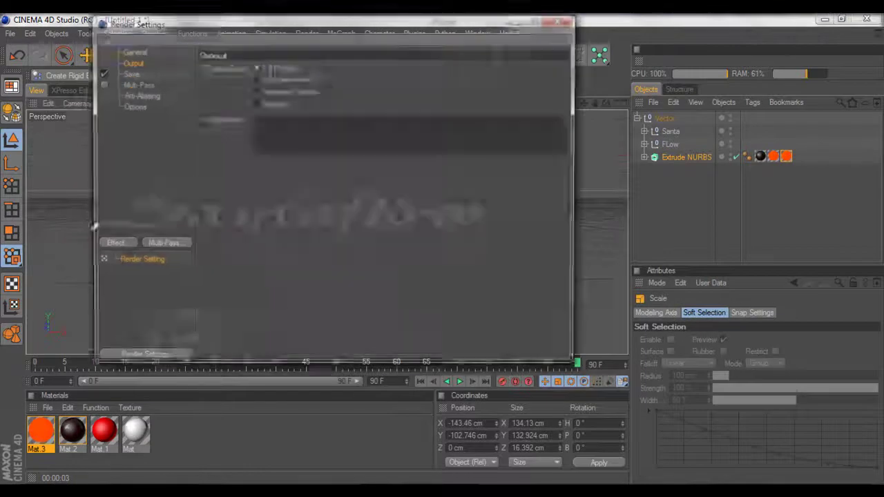
pyautogui.click(128, 72)
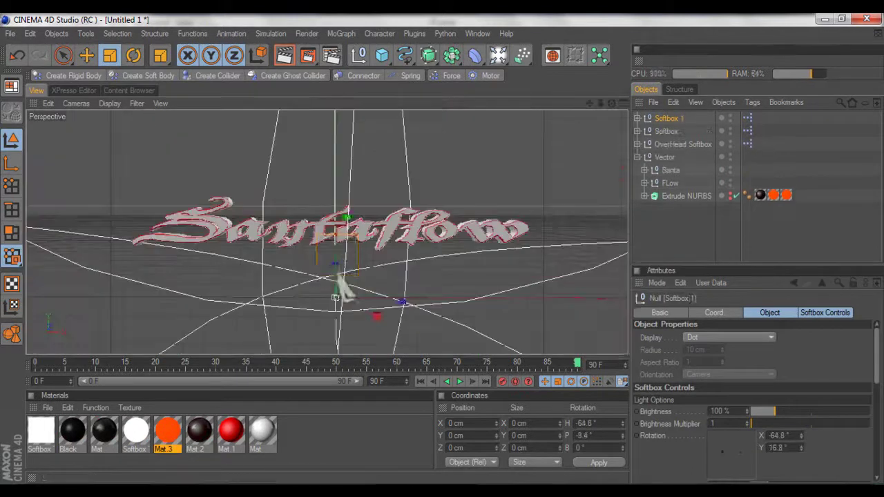
# Step: Render the title in the viewport, then to the Picture Viewer at 1280x720
pyautogui.hotkey('ctrl', 'r')
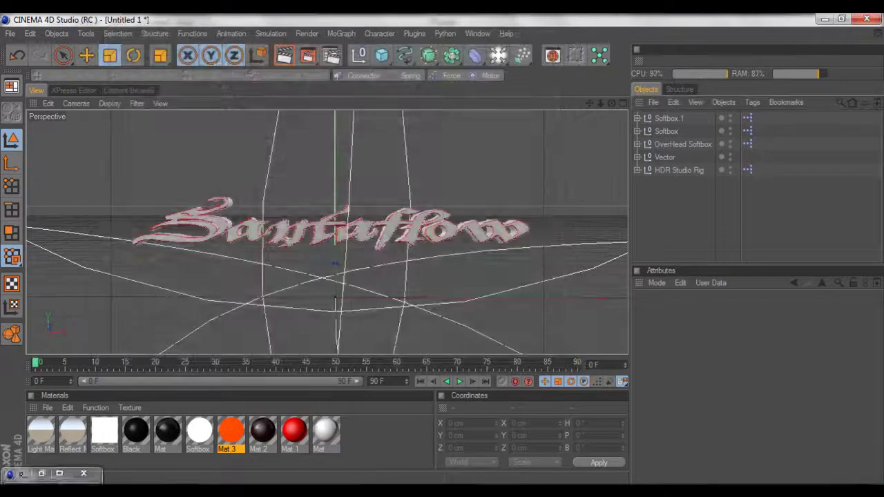
pyautogui.hotkey('shift', 'r')
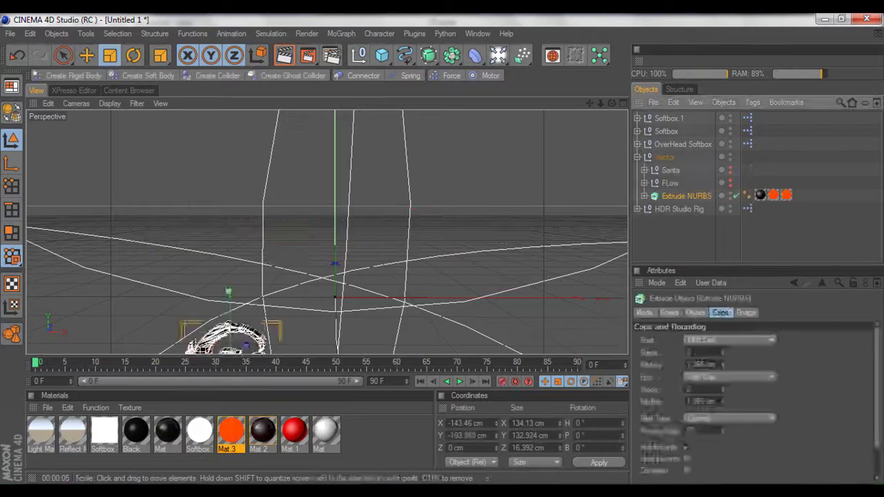
# Step: Render the extruded phoenix and tweak the Reflection channel of the black Mat.2 material
pyautogui.moveTo(345, 238); pyautogui.dragTo(345, 221)
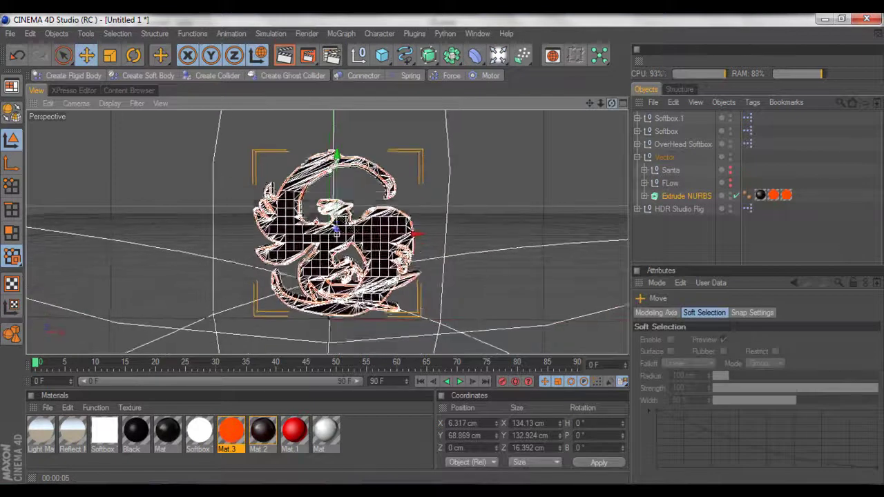
pyautogui.hotkey('ctrl', 'r')
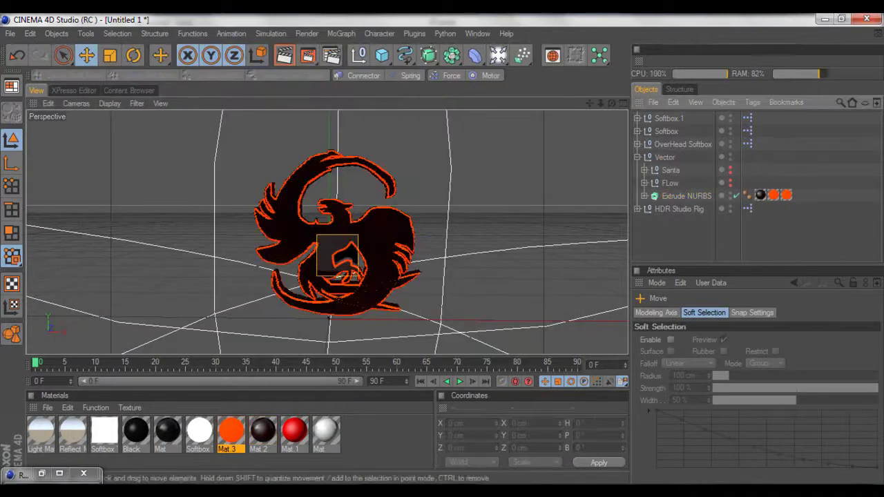
pyautogui.doubleClick(263, 432)
pyautogui.click(217, 282)
pyautogui.click(616, 95)
pyautogui.click(761, 195)
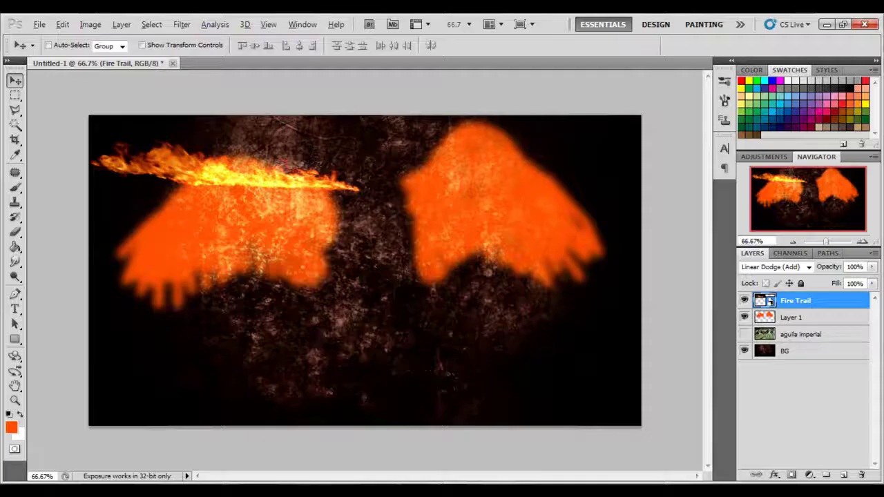
# Step: Warp the Fire Trail into an arc over the left wing, then duplicate it as Fire Trail copy
pyautogui.click(318, 275)
pyautogui.moveTo(304, 207); pyautogui.dragTo(304, 173)
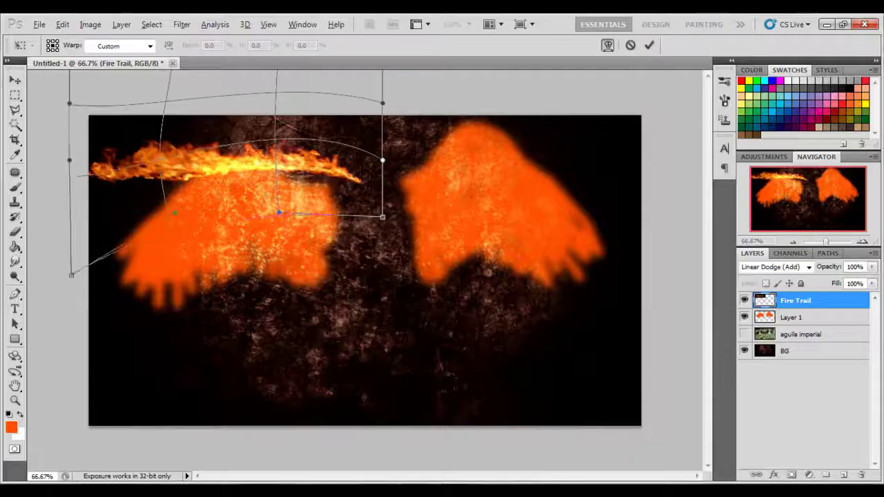
pyautogui.scroll(-3, 365, 270)
pyautogui.moveTo(360, 194); pyautogui.dragTo(348, 235)
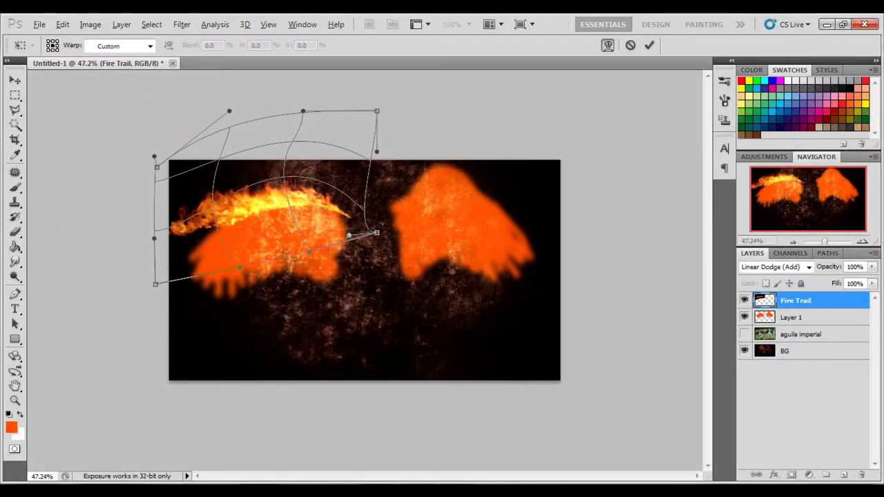
pyautogui.press('Return')
pyautogui.hotkey('ctrl', 'j')
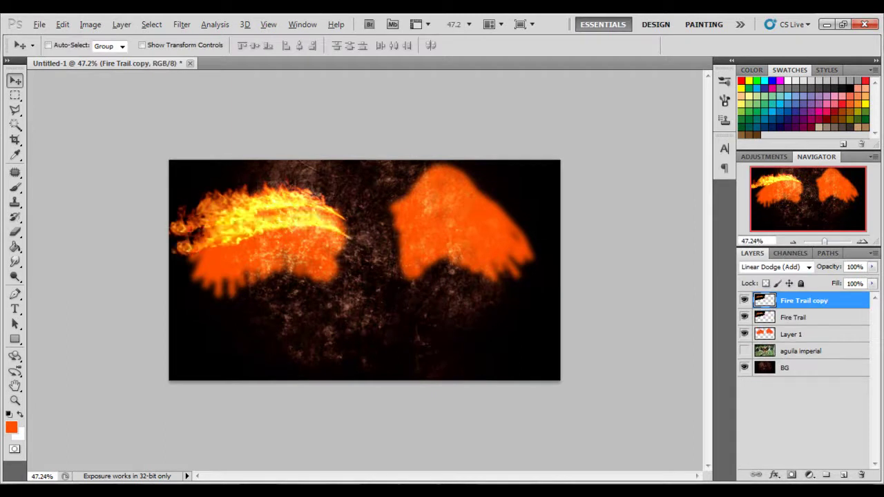
# Step: Liquify the Fire Trail copy and commit the Feather layer's placement
pyautogui.click(181, 24)
pyautogui.click(200, 94)
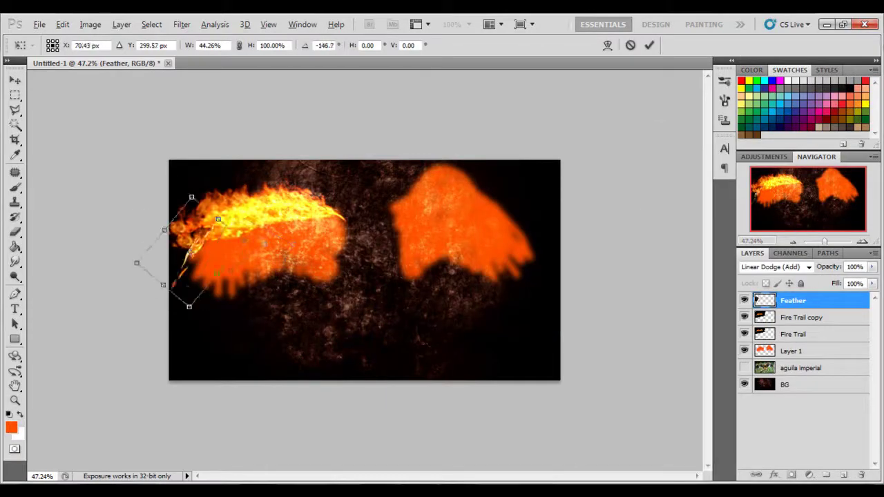
pyautogui.press('Return')
# Step: Duplicate and rotate the feather into Feather copies up to copy 5 along the left wing
pyautogui.hotkey('ctrl', 'j')
pyautogui.hotkey('ctrl', 't')
pyautogui.press('Return')
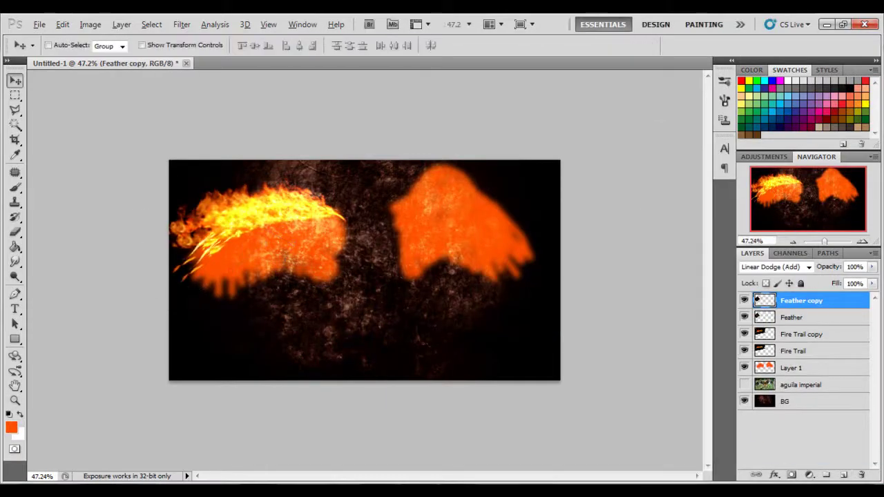
pyautogui.hotkey('ctrl', 't')
pyautogui.press('Return')
pyautogui.hotkey('ctrl', 'j')
pyautogui.hotkey('ctrl', 't')
pyautogui.press('Return')
pyautogui.hotkey('ctrl', 'j')
pyautogui.hotkey('ctrl', 't')
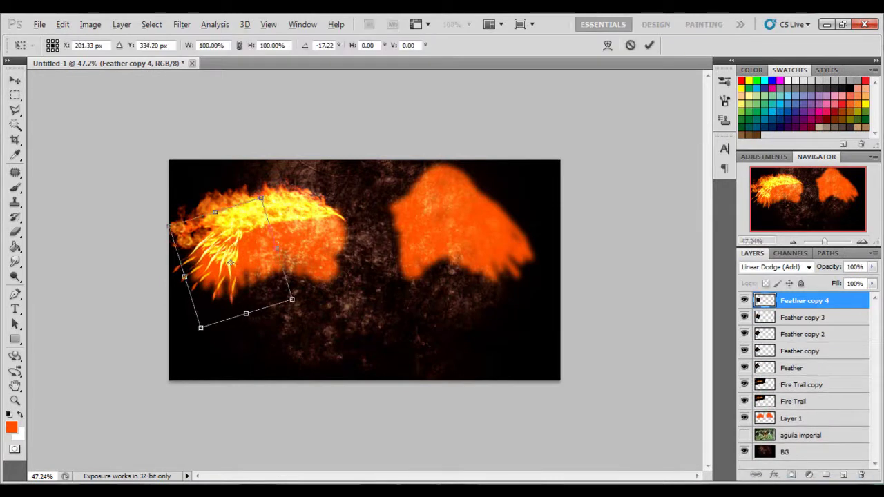
pyautogui.press('Return')
pyautogui.hotkey('ctrl', 'j')
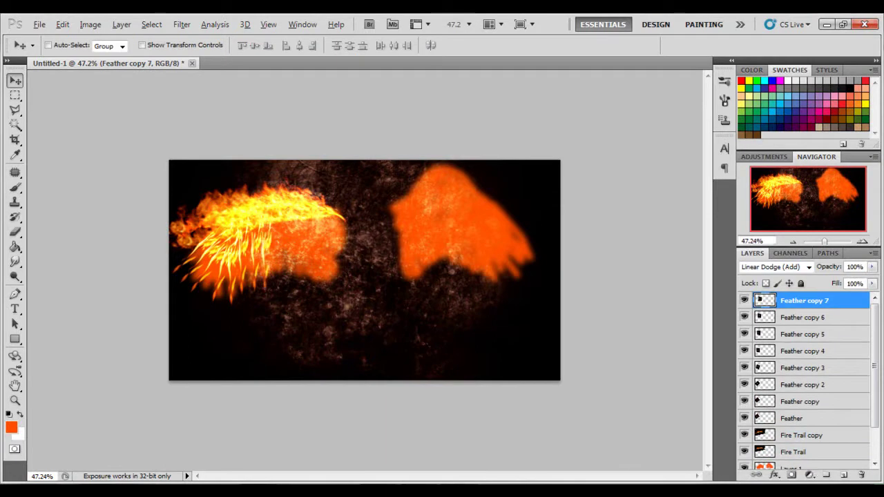
# Step: Add more rotated Feather copies, through copy 11, across the left wing
pyautogui.hotkey('ctrl', 'j')
pyautogui.hotkey('ctrl', 't')
pyautogui.press('Return')
pyautogui.hotkey('ctrl', 'j')
pyautogui.hotkey('ctrl', 't')
pyautogui.press('Return')
pyautogui.hotkey('ctrl', 'j')
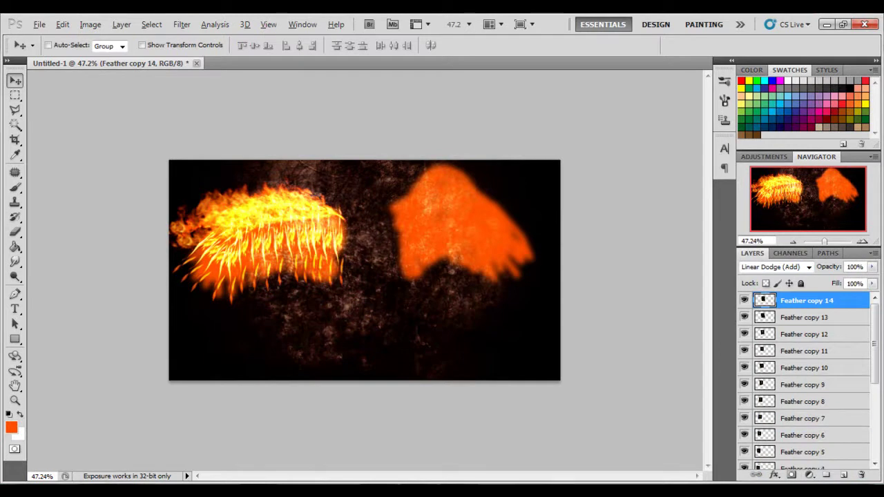
# Step: Pick the Eraser and step down through the top feather layers
pyautogui.press('e')
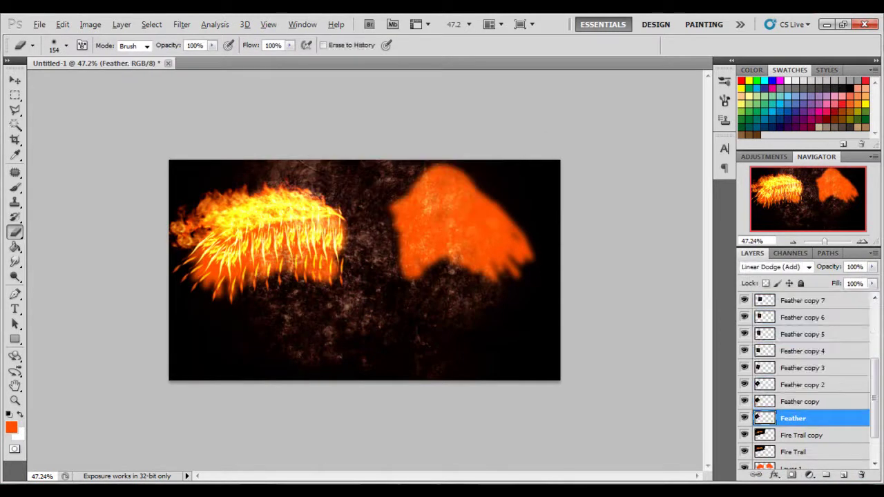
pyautogui.hotkey('alt', '.')
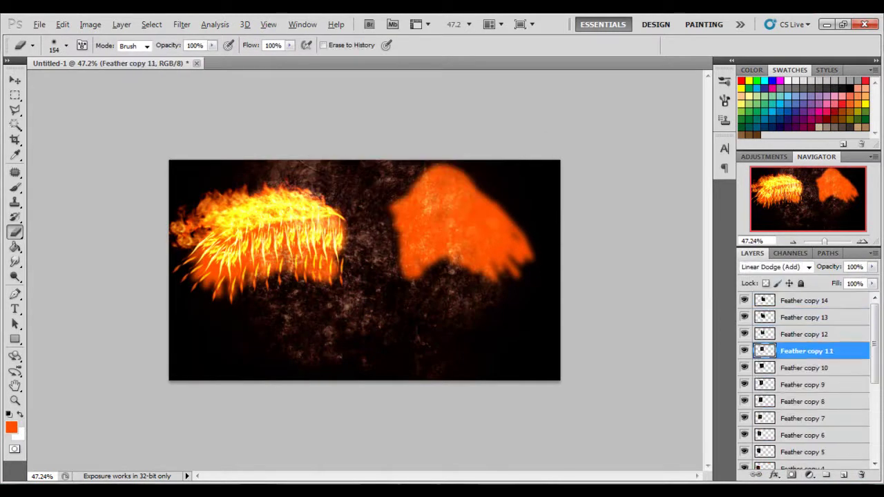
pyautogui.hotkey('alt', '[')
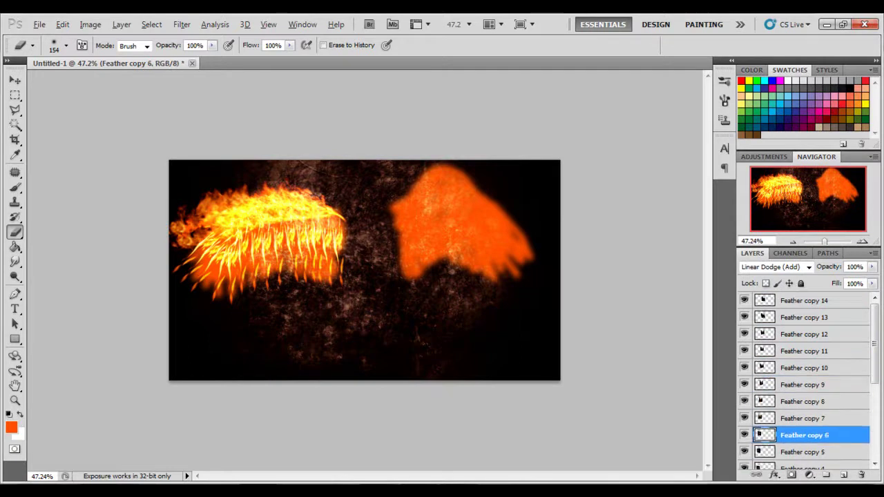
pyautogui.hotkey('alt', '[')
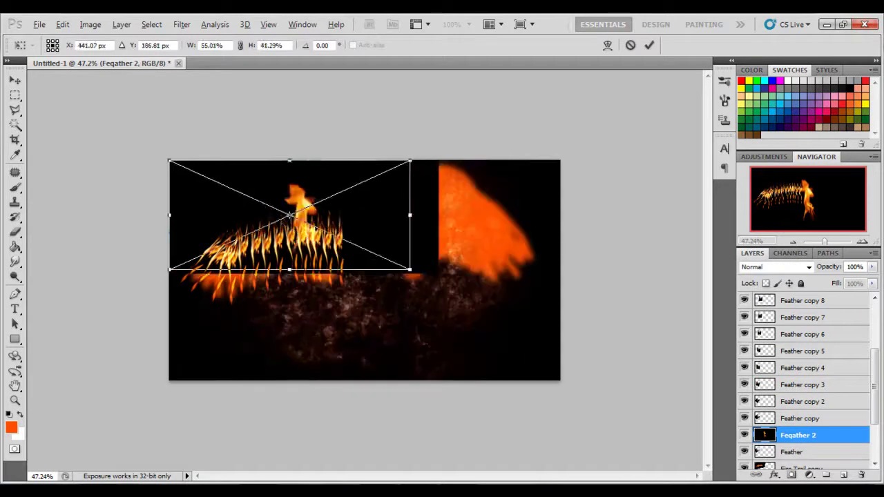
# Step: Bring Feqather 2 to the top in Linear Dodge and rotate it along the wing
pyautogui.hotkey('ctrl', 'shift', ']')
pyautogui.hotkey('shift', 'alt', 'w')
pyautogui.press('v')
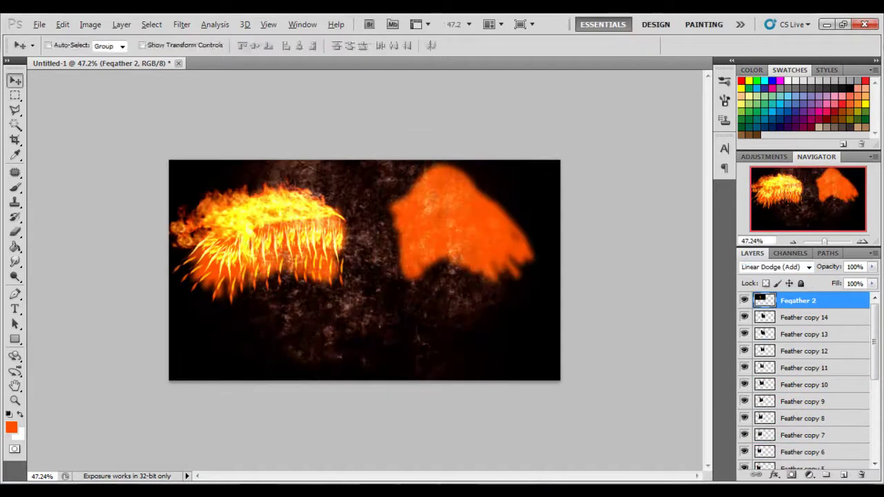
pyautogui.hotkey('ctrl', 't')
pyautogui.moveTo(246, 243); pyautogui.dragTo(215, 236)
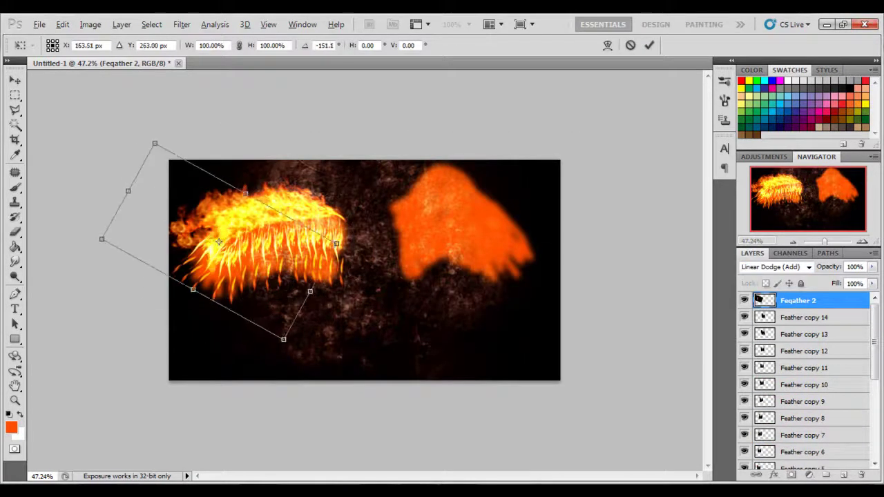
pyautogui.press('Return')
# Step: Duplicate and rotate Feqather 2 copies to spread the flame wing
pyautogui.hotkey('ctrl', 'j')
pyautogui.hotkey('ctrl', 't')
pyautogui.press('Return')
pyautogui.hotkey('ctrl', 'j')
pyautogui.hotkey('ctrl', 't')
pyautogui.press('Return')
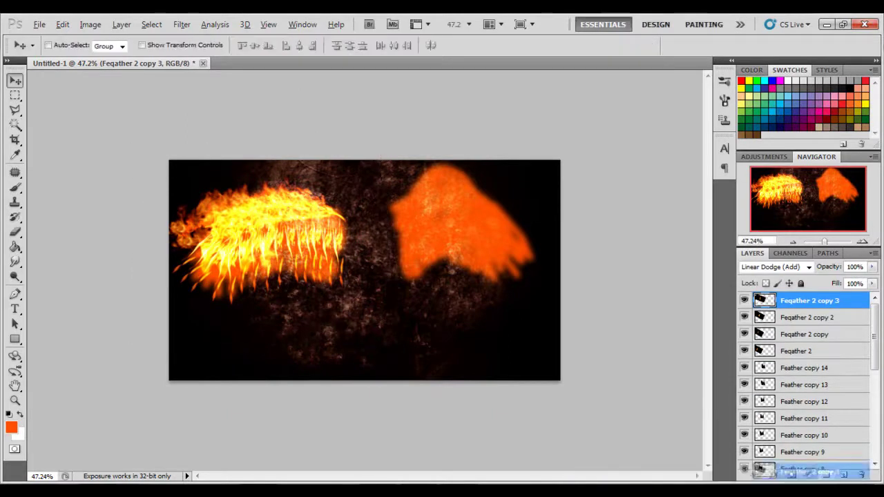
pyautogui.hotkey('ctrl', 't')
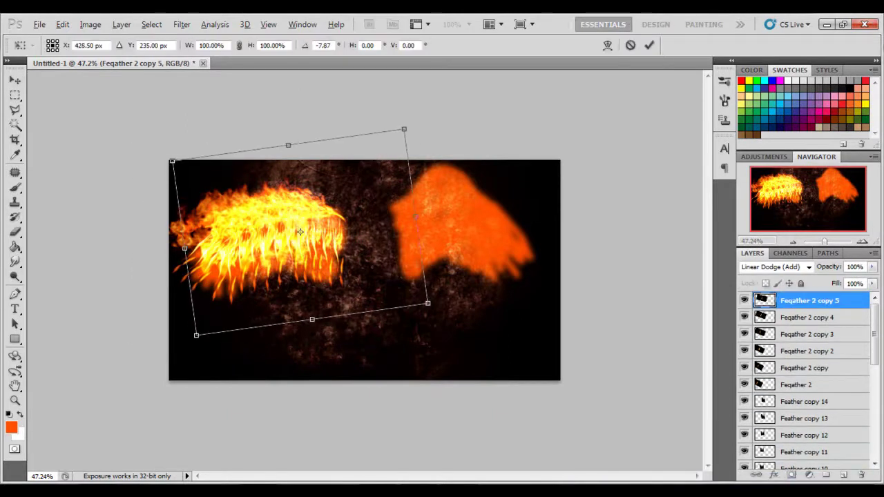
pyautogui.press('Return')
pyautogui.moveTo(809, 300); pyautogui.dragTo(794, 469)
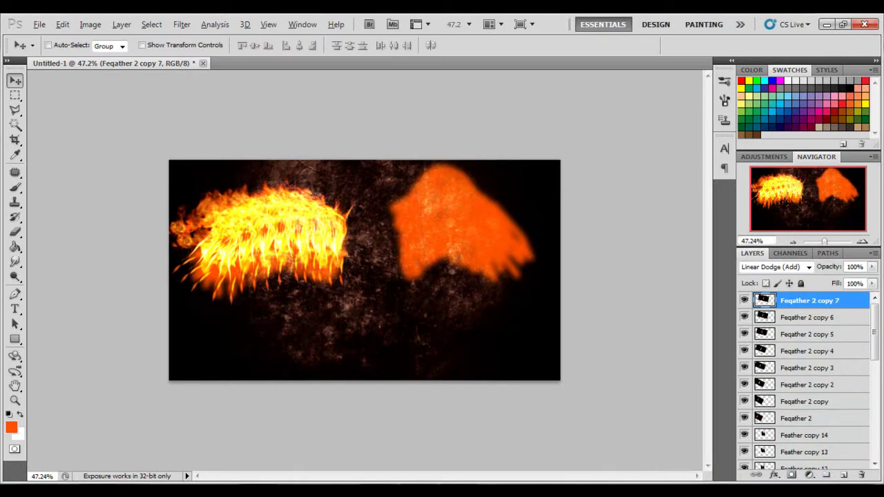
# Step: Select the feather layers down to Feqather 2 and group them as Right Wing
pyautogui.press('e')
pyautogui.hotkey('alt', '[')
pyautogui.hotkey('alt', '[')
pyautogui.hotkey('alt', '[')
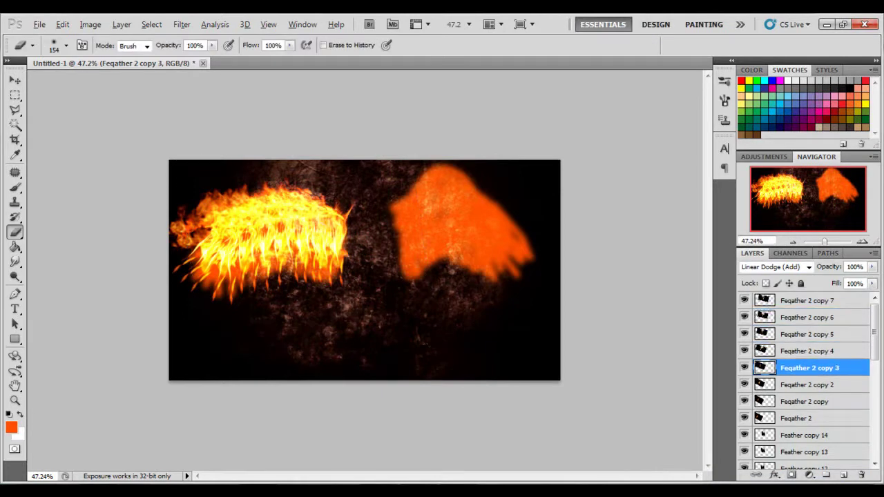
pyautogui.hotkey('alt', '[')
pyautogui.hotkey('alt', '[')
pyautogui.hotkey('alt', '[')
pyautogui.hotkey('alt', ']')
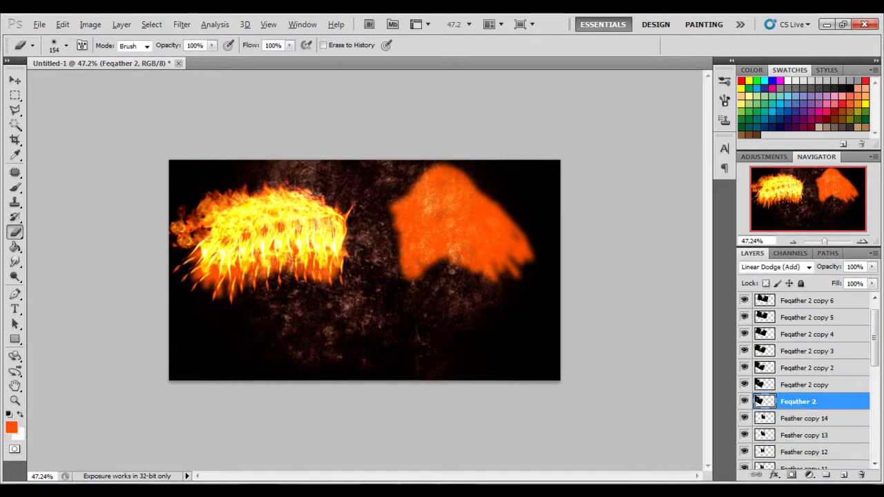
pyautogui.hotkey('ctrl', 'g')
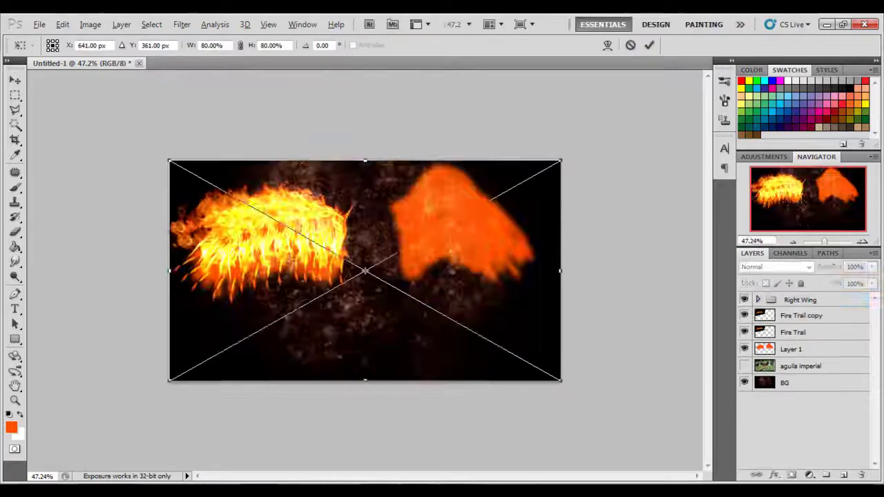
# Step: Set the Fire Trail to Linear Dodge (Add) and rotate it across the right wing
pyautogui.click(769, 143)
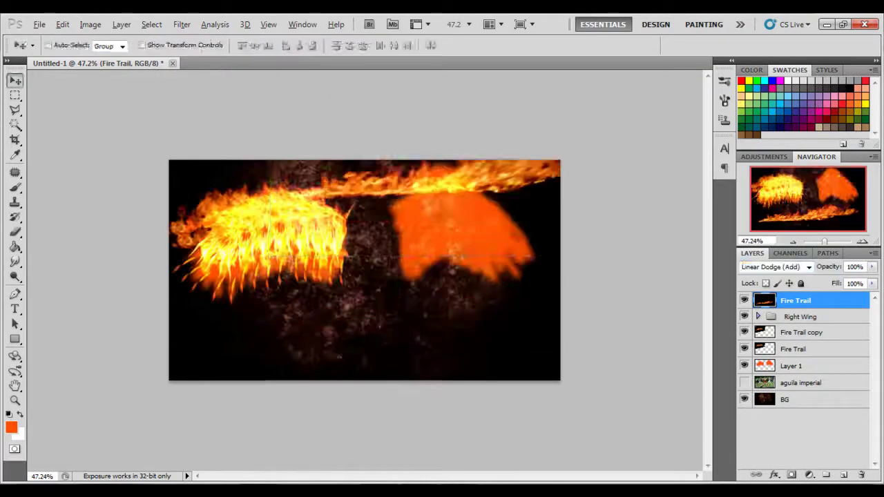
pyautogui.hotkey('ctrl', 't')
pyautogui.moveTo(495, 124); pyautogui.dragTo(476, 123)
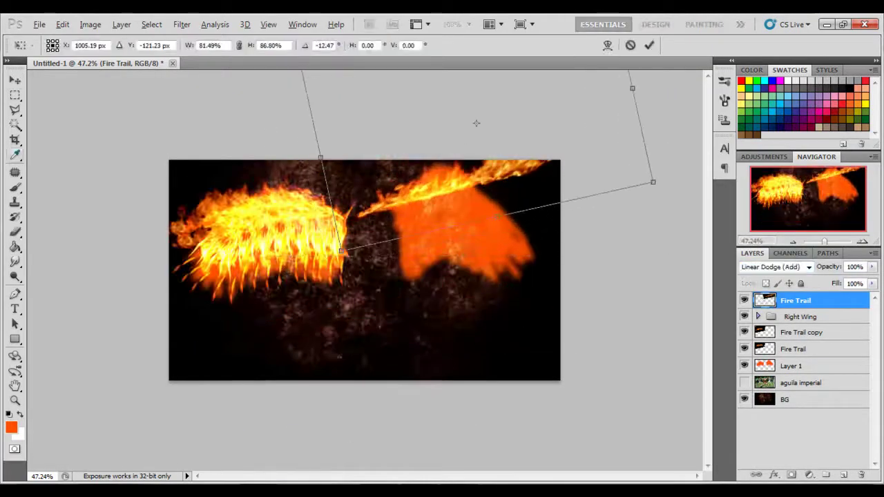
pyautogui.press('l')
pyautogui.press('Return')
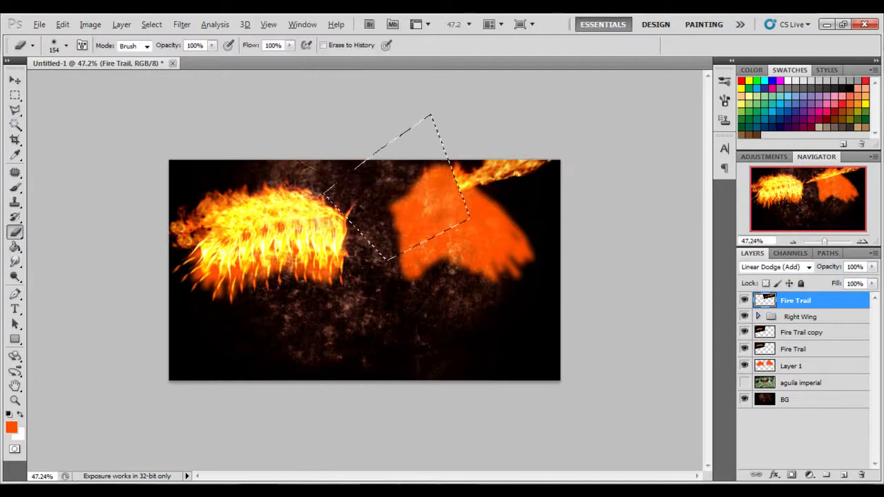
# Step: Copy the lasso-selected trail piece to its own layer and delete the rest
pyautogui.hotkey('ctrl', 'j')
pyautogui.hotkey('alt', '[')
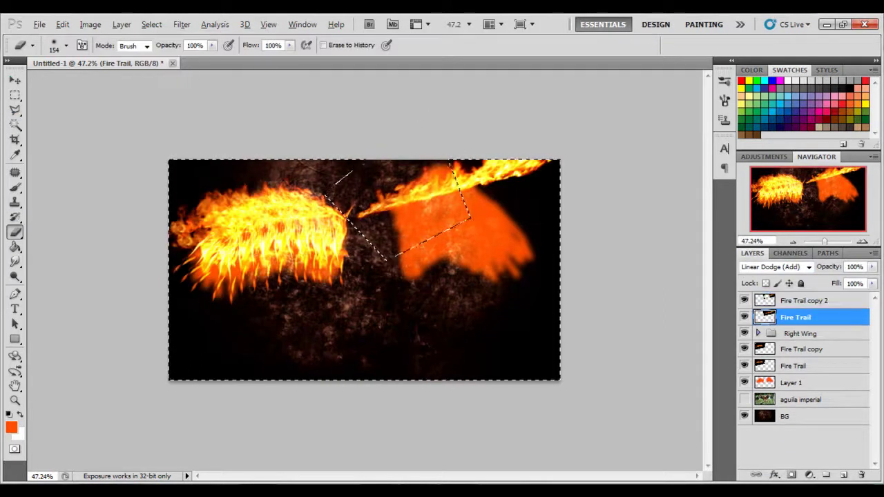
pyautogui.press('Delete')
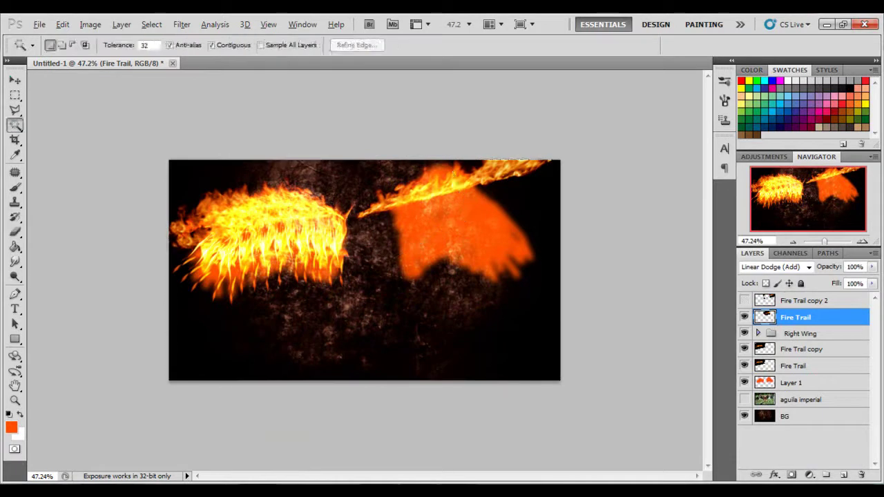
pyautogui.hotkey('ctrl', 'd')
# Step: Warp the trimmed fire trail to bend along the wing's top edge
pyautogui.hotkey('ctrl', 't')
pyautogui.moveTo(484, 110); pyautogui.dragTo(492, 111)
pyautogui.click(608, 45)
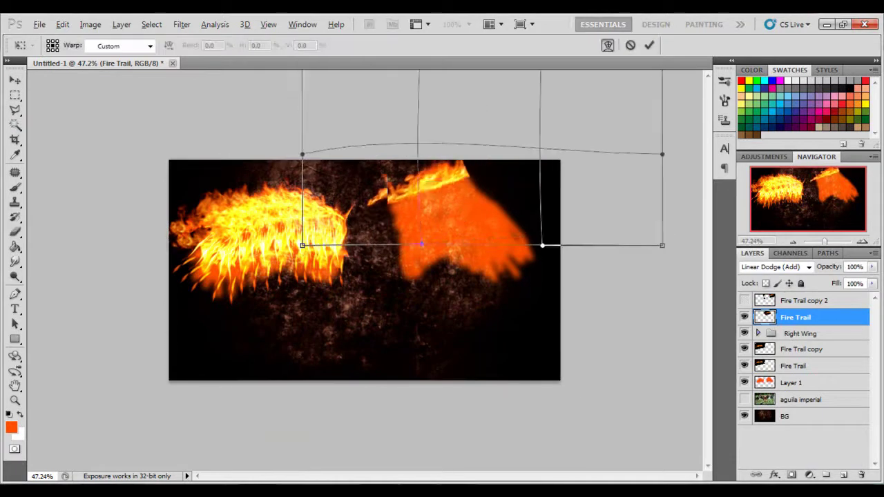
pyautogui.moveTo(373, 211); pyautogui.dragTo(383, 228)
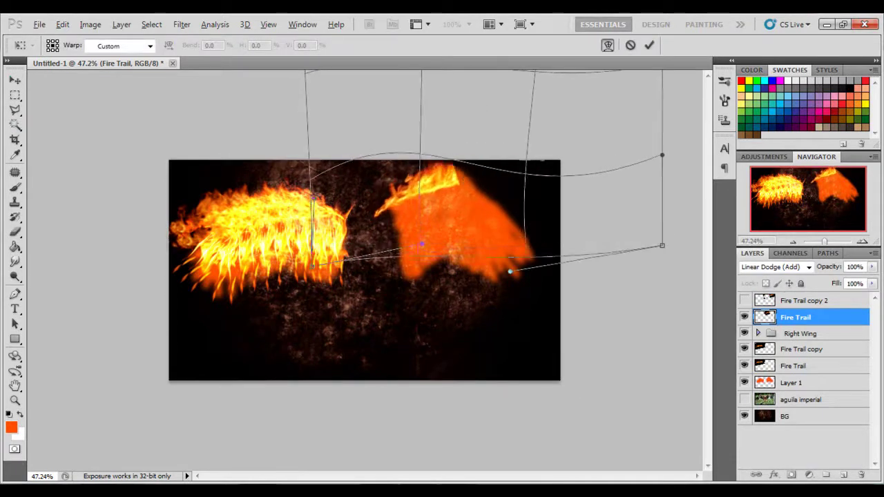
pyautogui.press('Return')
# Step: Tilt the fire trail slightly, then select Fire Trail copy 2
pyautogui.hotkey('ctrl', 't')
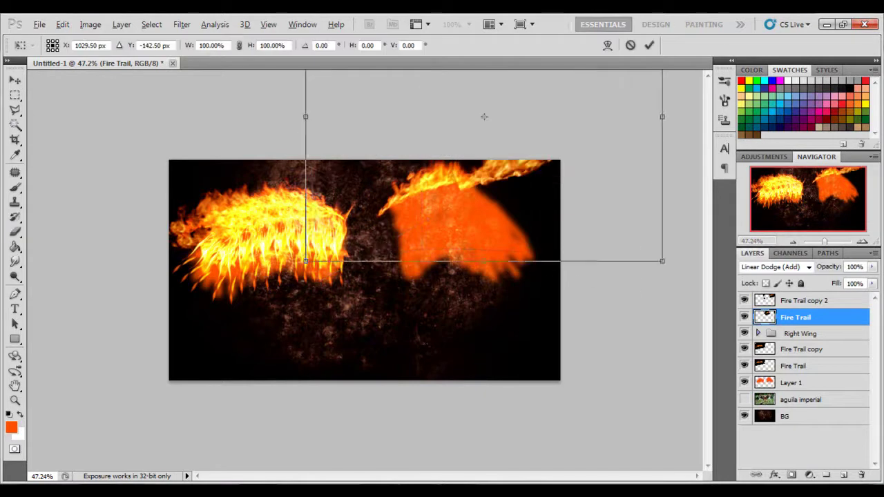
pyautogui.moveTo(471, 116)
pyautogui.mouseDown()
pyautogui.moveTo(484, 117)
pyautogui.moveTo(475, 115)
pyautogui.mouseUp()
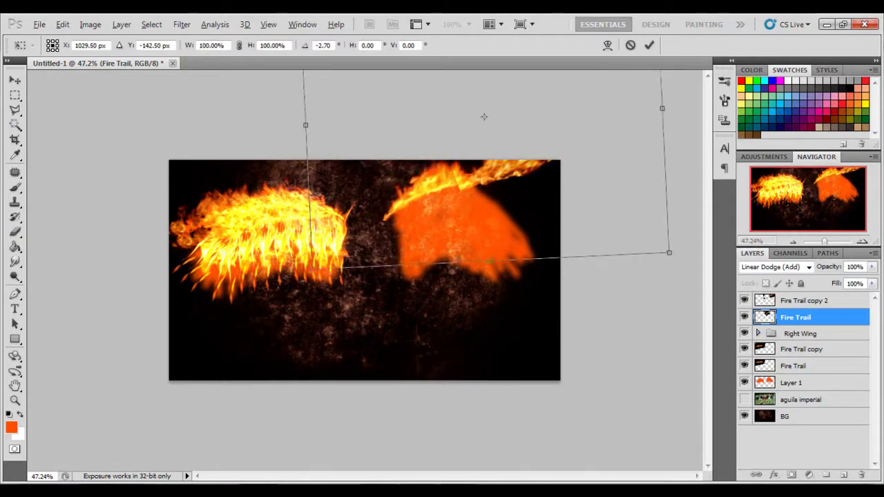
pyautogui.press('e')
pyautogui.press('Return')
pyautogui.hotkey('alt', ']')
pyautogui.press('v')
pyautogui.hotkey('ctrl', 't')
# Step: Rotate and warp Fire Trail copy 2 to follow the right wing's edge
pyautogui.moveTo(442, 214); pyautogui.dragTo(496, 137)
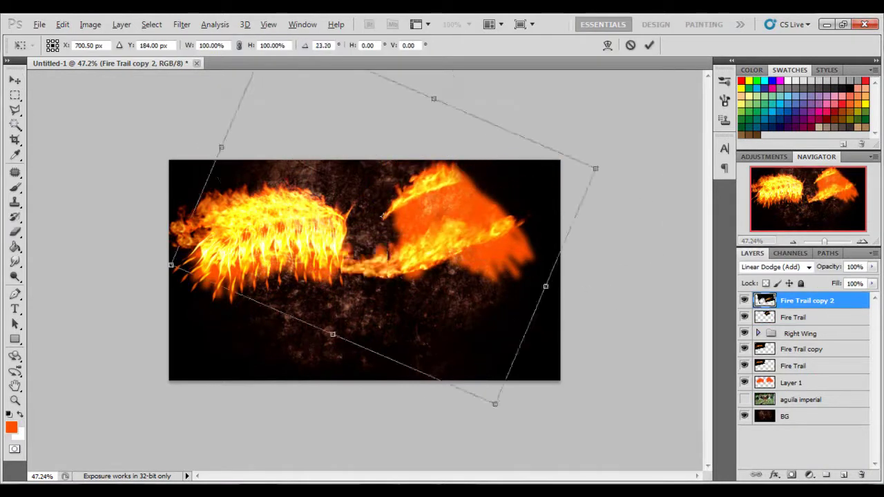
pyautogui.rightClick(487, 202)
pyautogui.click(522, 297)
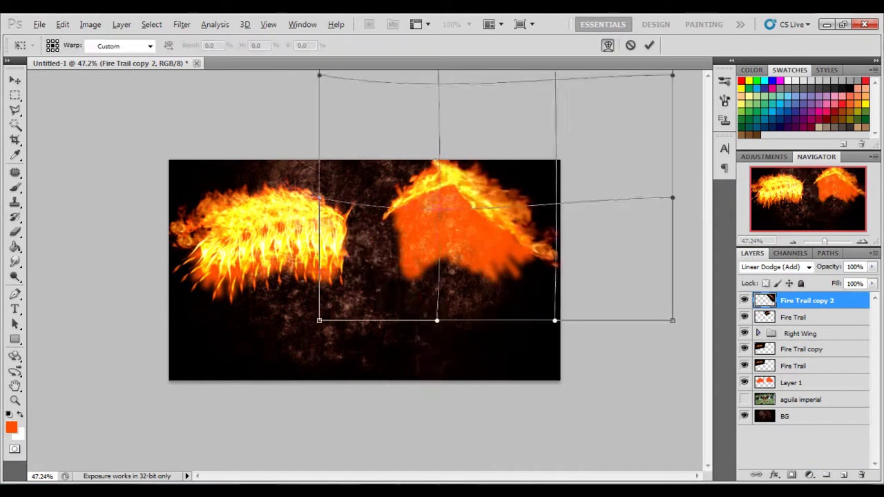
pyautogui.moveTo(318, 199); pyautogui.dragTo(304, 233)
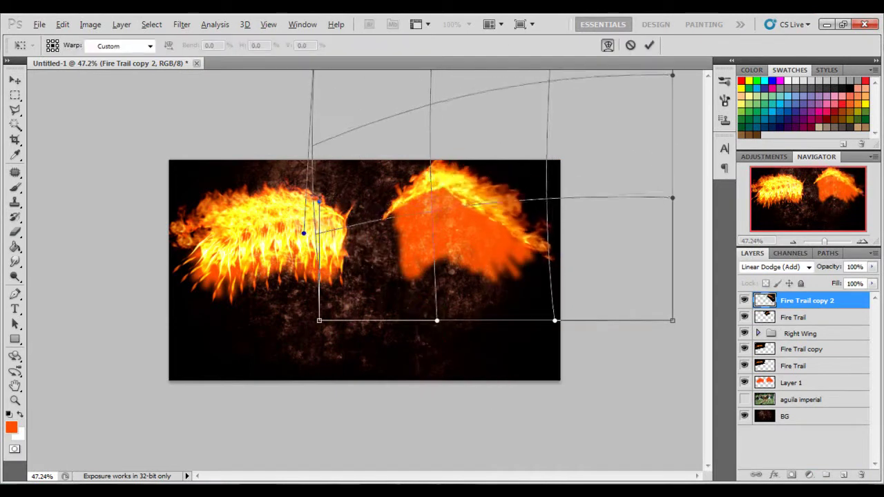
pyautogui.press('Return')
pyautogui.press('b')
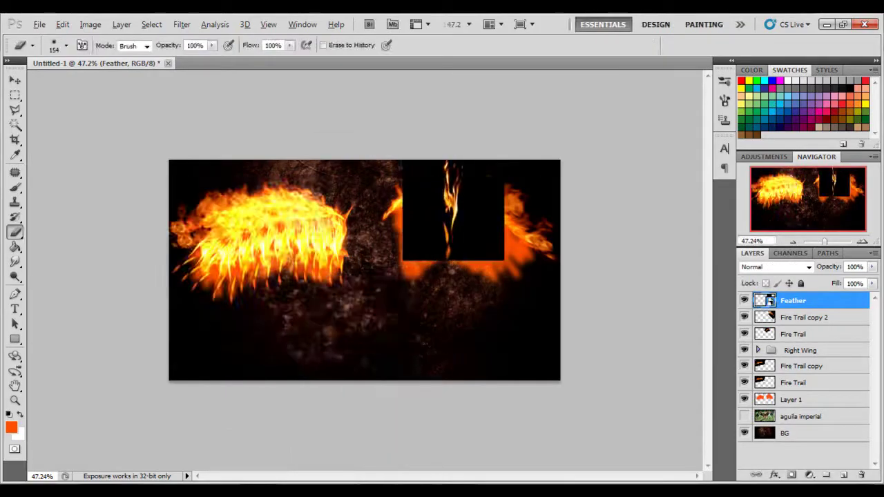
# Step: Place the Feather image and rotate its first copies over the right wing
pyautogui.hotkey('ctrl', 't')
pyautogui.press('Return')
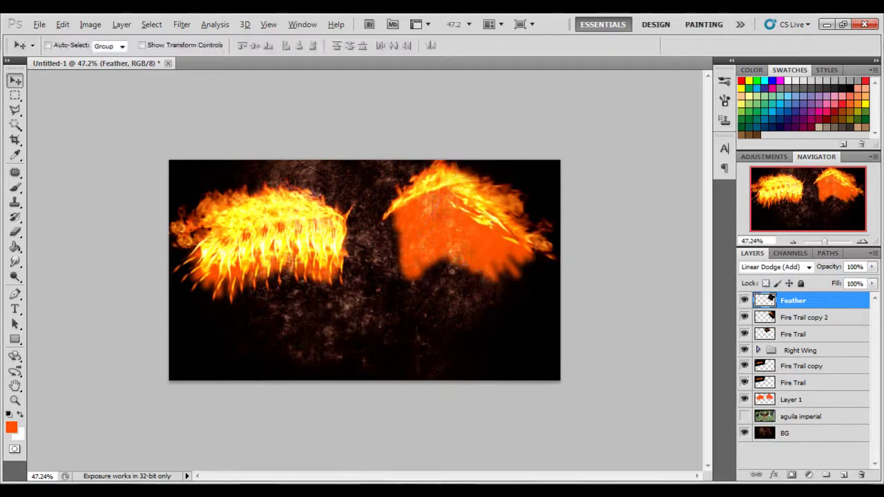
pyautogui.hotkey('ctrl', 'alt', 't')
pyautogui.press('Return')
pyautogui.hotkey('ctrl', 'j')
pyautogui.hotkey('ctrl', 't')
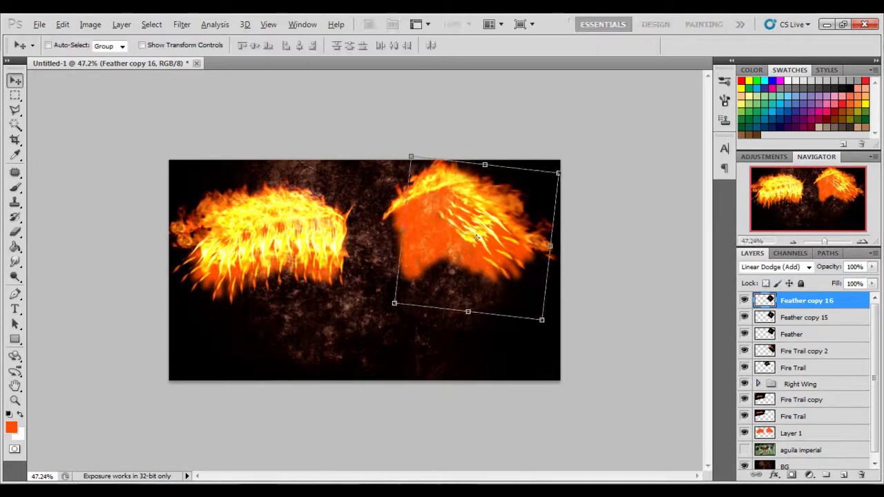
pyautogui.press('Return')
pyautogui.hotkey('ctrl', 'j')
pyautogui.hotkey('ctrl', 't')
pyautogui.press('Return')
# Step: Add more rotated feather copies, through copy 21, across the right wing
pyautogui.hotkey('ctrl', 'j')
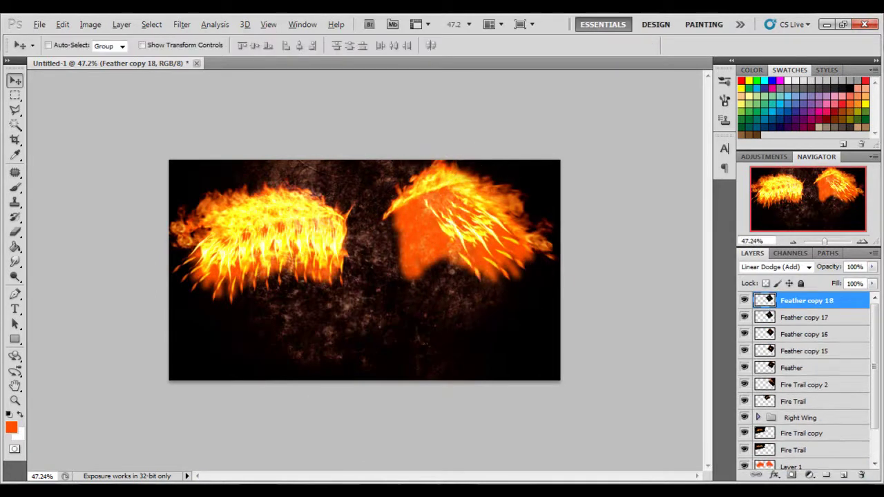
pyautogui.hotkey('ctrl', 't')
pyautogui.press('Return')
pyautogui.hotkey('ctrl', 'j')
pyautogui.hotkey('ctrl', 't')
pyautogui.press('Return')
pyautogui.hotkey('ctrl', 'j')
pyautogui.hotkey('ctrl', 't')
pyautogui.press('Return')
pyautogui.hotkey('ctrl', 'j')
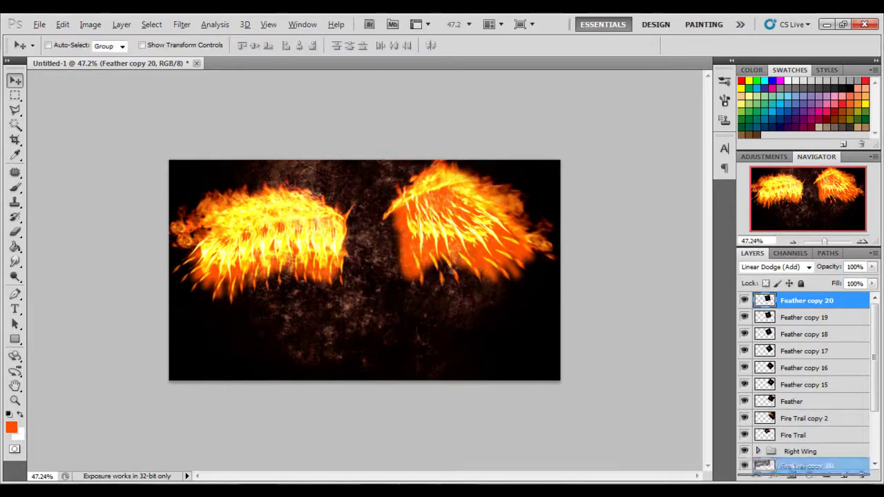
pyautogui.hotkey('ctrl', 't')
pyautogui.press('Return')
# Step: Shrink the Feqather 2 flame, centre it between the wings, and set Linear Dodge (Add)
pyautogui.press('b')
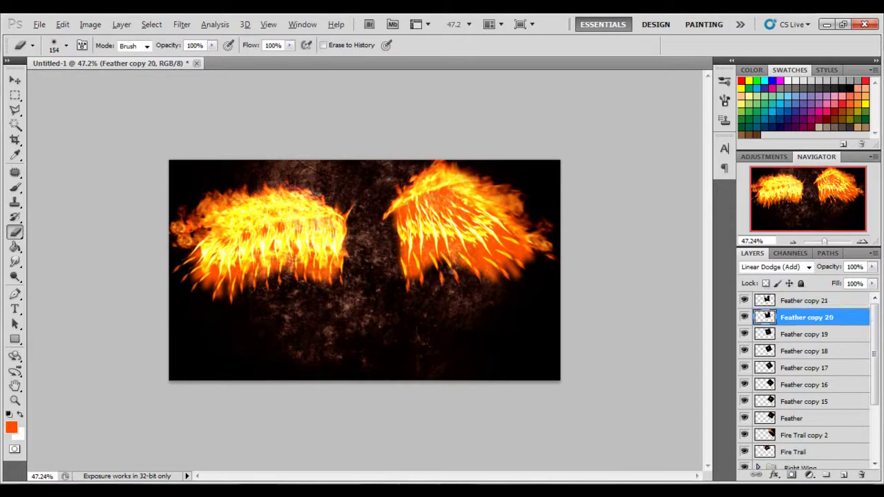
pyautogui.hotkey('alt', '[')
pyautogui.hotkey('alt', '[')
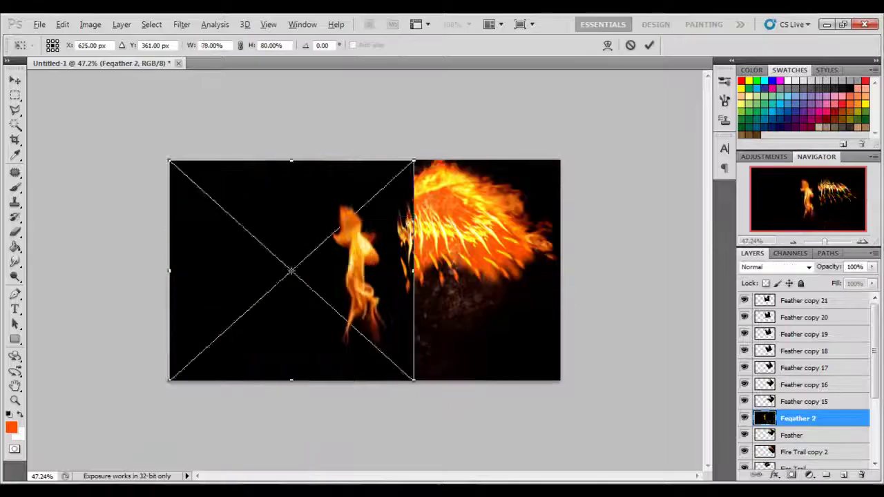
pyautogui.moveTo(169, 160); pyautogui.dragTo(276, 286)
pyautogui.moveTo(345, 331)
pyautogui.mouseDown()
pyautogui.moveTo(403, 225)
pyautogui.moveTo(359, 225)
pyautogui.mouseUp()
pyautogui.press('Return')
pyautogui.click(774, 267)
pyautogui.click(767, 159)
# Step: Flip the Feqather 2 feather horizontally for the right wing
pyautogui.press('Return')
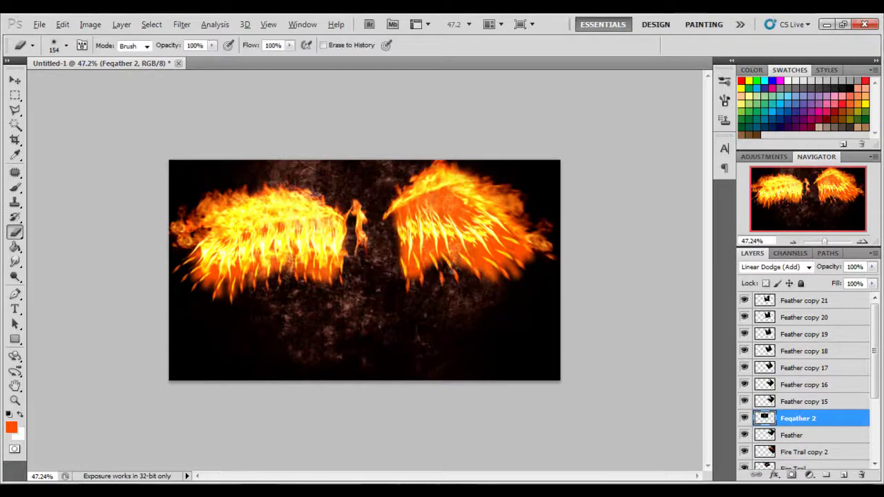
pyautogui.press('v')
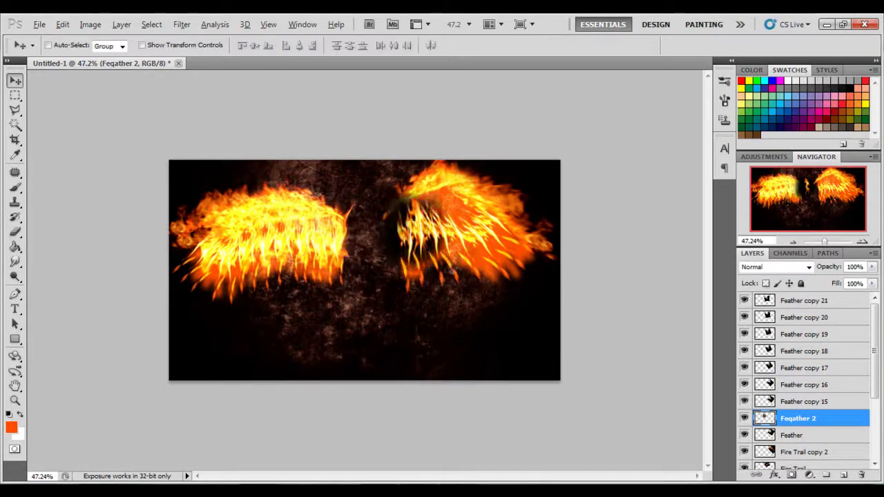
pyautogui.hotkey('ctrl', 't')
pyautogui.rightClick(424, 202)
pyautogui.click(456, 390)
pyautogui.press('Return')
# Step: Duplicate the flipped feather and warp the copy to bend it
pyautogui.hotkey('ctrl', 'j')
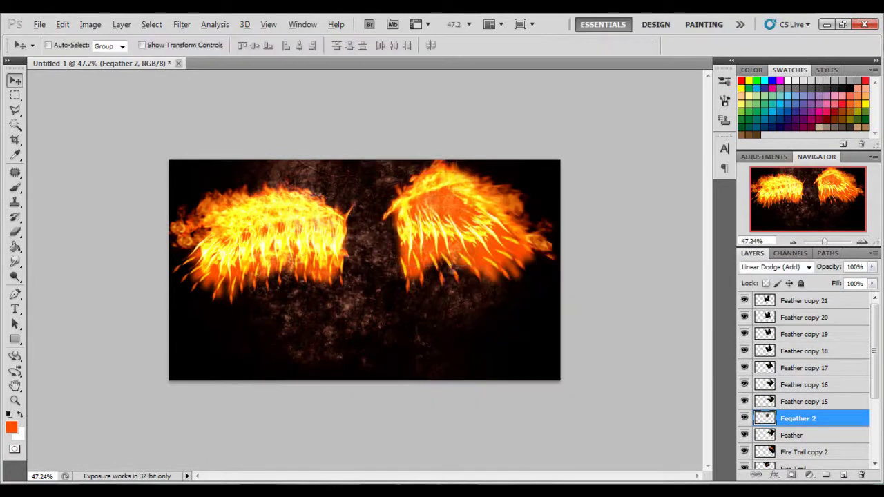
pyautogui.hotkey('ctrl', 't')
pyautogui.rightClick(417, 204)
pyautogui.click(454, 320)
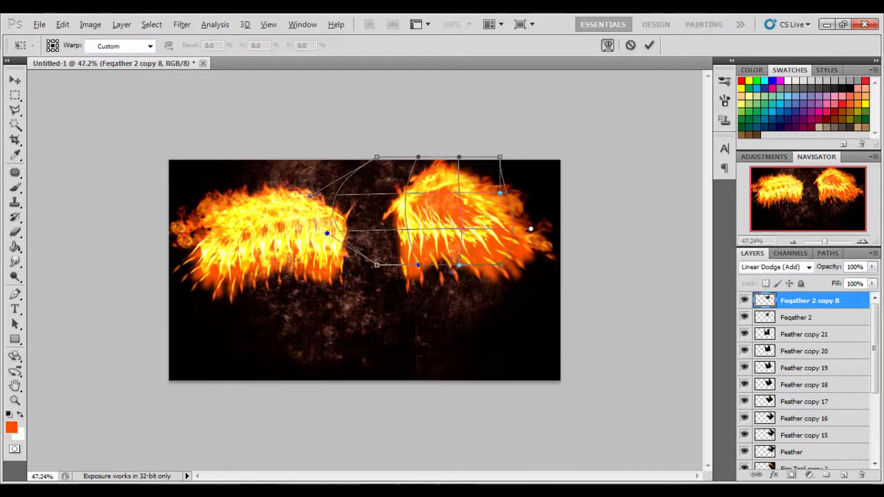
pyautogui.press('Return')
# Step: Add another feather copy and reposition feathers on the right wing
pyautogui.hotkey('ctrl', 'j')
pyautogui.hotkey('ctrl', 't')
pyautogui.press('Return')
pyautogui.hotkey('ctrl', 't')
pyautogui.press('Return')
# Step: Duplicate the feather again, rotate the copy onto the right wing, and add one more copy
pyautogui.hotkey('ctrl', 'j')
pyautogui.hotkey('ctrl', 't')
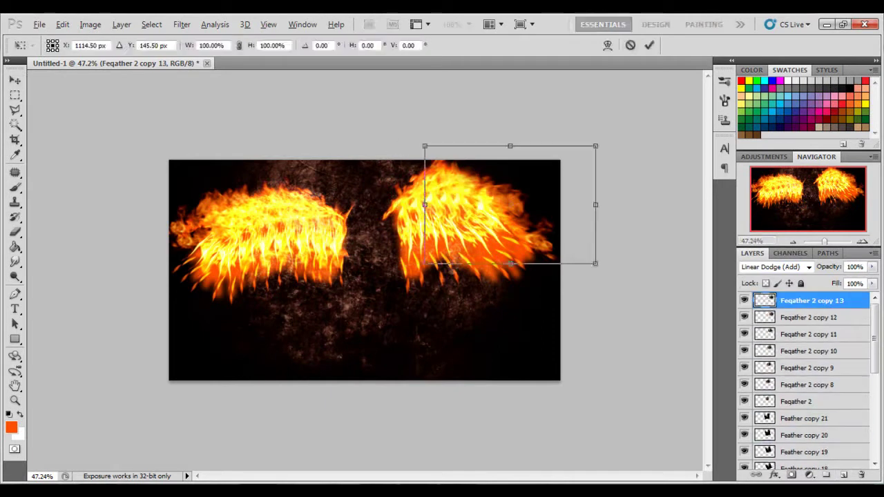
pyautogui.moveTo(564, 290); pyautogui.dragTo(533, 330)
pyautogui.press('Return')
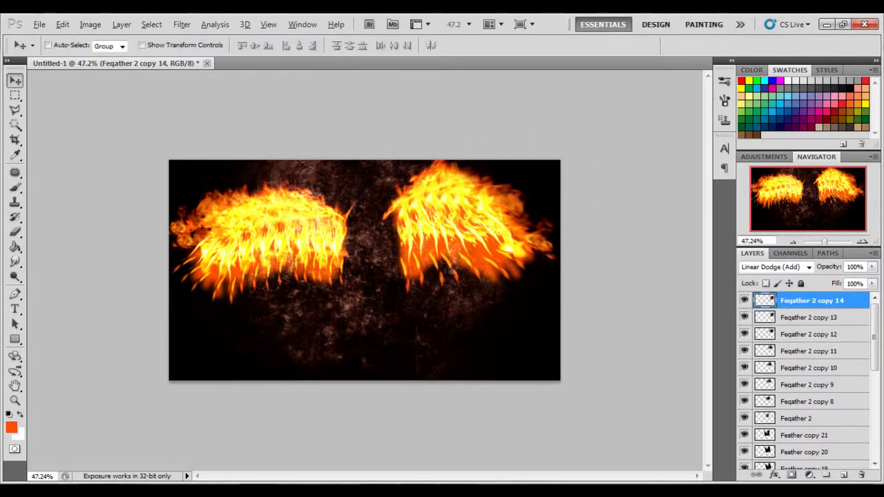
pyautogui.hotkey('ctrl', 'j')
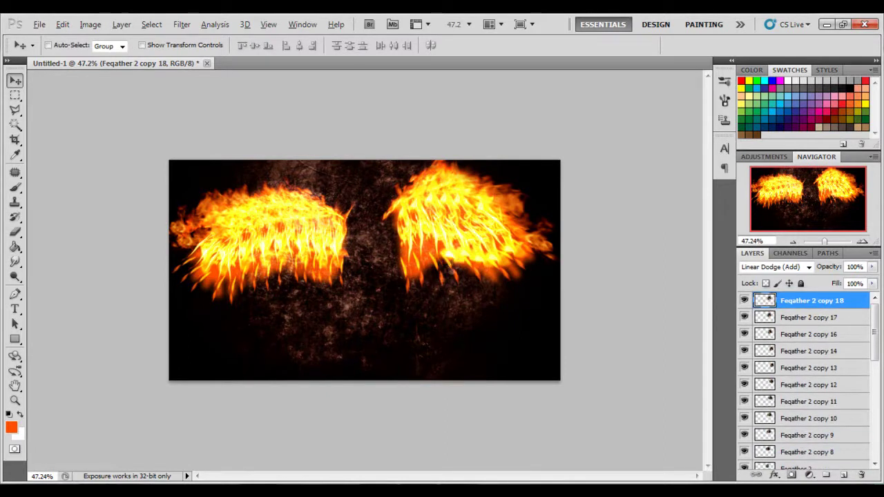
# Step: Step through the feather layers, select them together and group them, then undo the grouping
pyautogui.press('e')
pyautogui.hotkey('alt', '[')
pyautogui.hotkey('alt', ']')
pyautogui.hotkey('alt', '[')
pyautogui.hotkey('alt', '[')
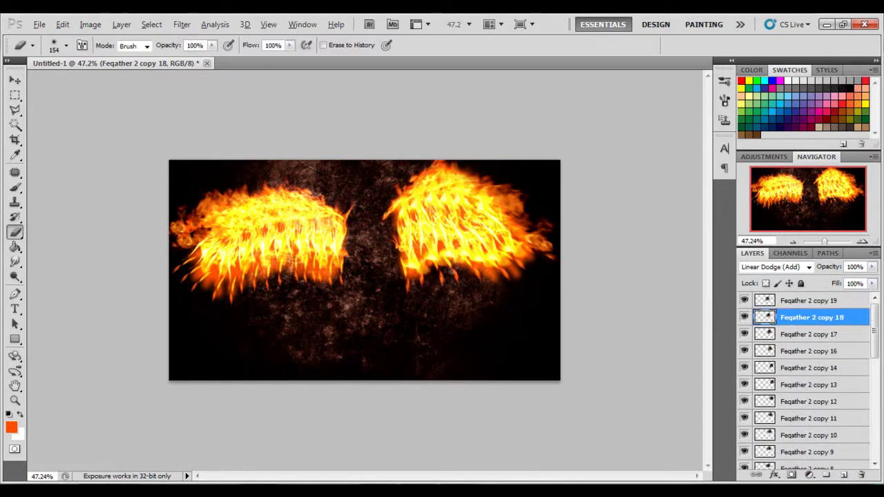
pyautogui.hotkey('alt', '[')
pyautogui.hotkey('alt', '[')
pyautogui.hotkey('alt', '[')
pyautogui.hotkey('alt', '[')
pyautogui.hotkey('alt', '[')
pyautogui.hotkey('alt', '[')
pyautogui.hotkey('alt', '[')
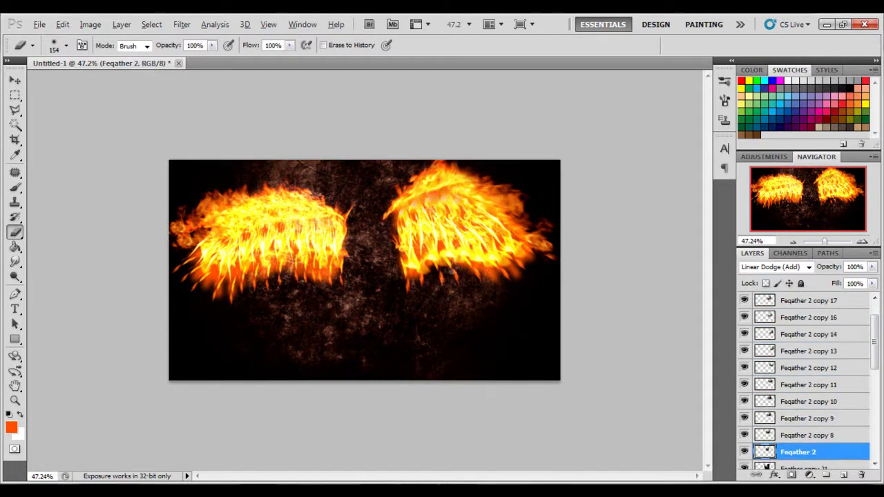
pyautogui.hotkey('alt', '[')
pyautogui.hotkey('alt', '[')
pyautogui.hotkey('alt', '[')
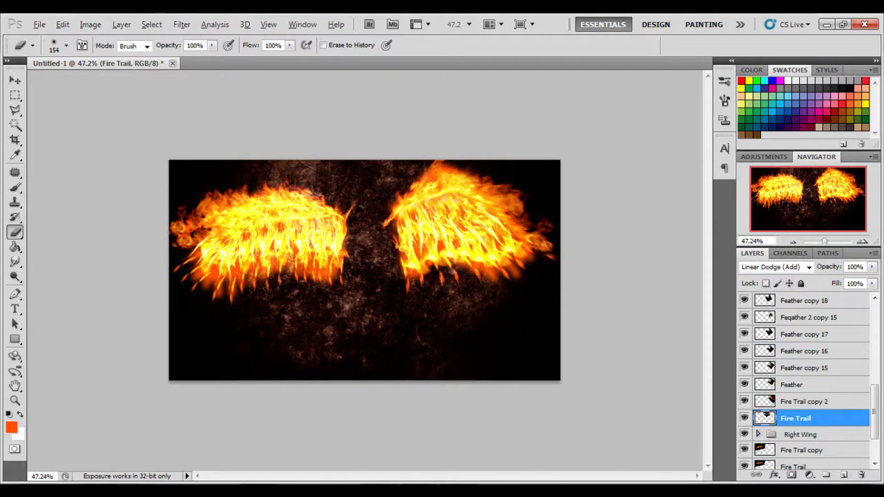
pyautogui.hotkey('alt', 'shift', '.')
pyautogui.hotkey('alt', '.')
pyautogui.hotkey('ctrl', 'g')
# Step: Undo the grouping and rename the aguila imperial eagle photo layer to 'Reference'
pyautogui.hotkey('ctrl', 'z')
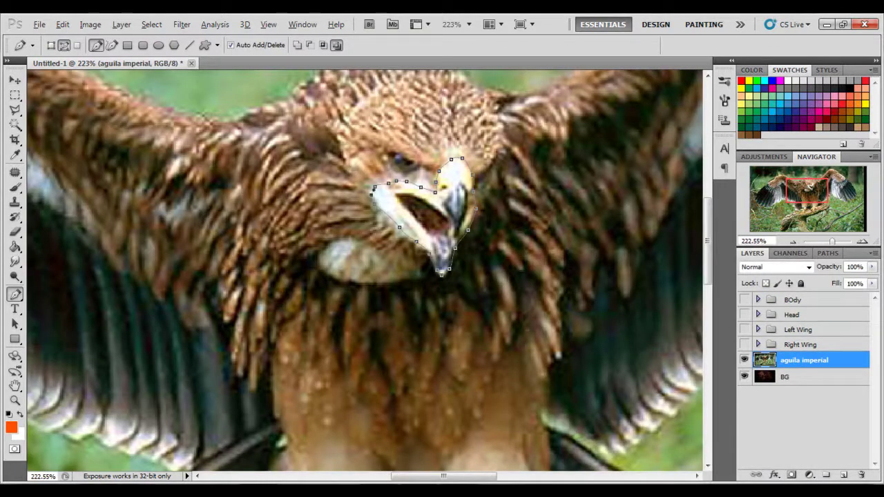
pyautogui.doubleClick(800, 377)
pyautogui.write('Reference')
pyautogui.press('Return')
pyautogui.hotkey('ctrl', '0')
# Step: Clear the eagle photo around the beak so only the beak remains, then deselect
pyautogui.rightClick(385, 229)
pyautogui.press('Escape')
pyautogui.press('b')
pyautogui.hotkey('ctrl', 'a')
pyautogui.rightClick(378, 219)
pyautogui.press('Escape')
pyautogui.press('Delete')
pyautogui.press('v')
pyautogui.hotkey('ctrl', 'd')
pyautogui.press('w')
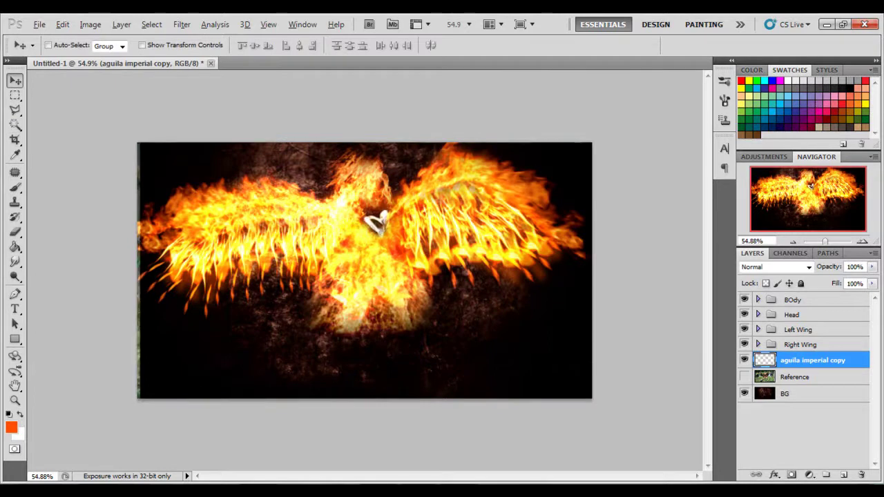
# Step: Choose a brush preset for painting on the Face BG layer
pyautogui.press('b')
pyautogui.rightClick(373, 221)
pyautogui.press('Escape')
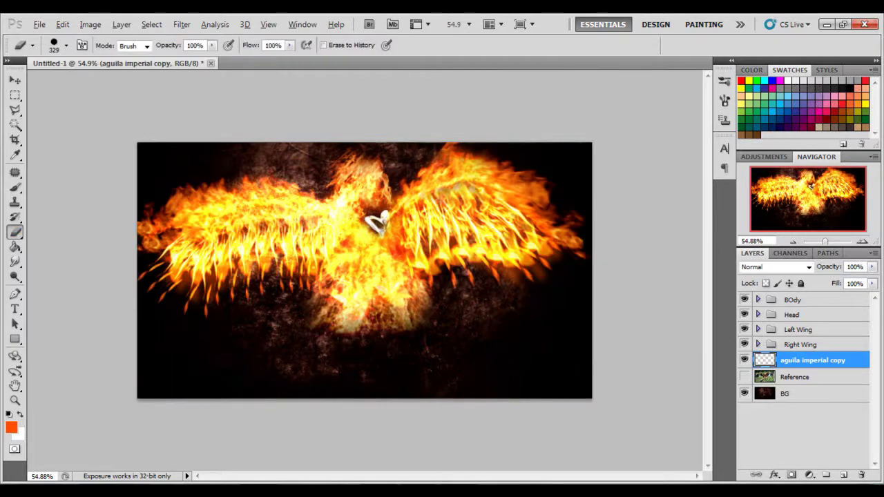
pyautogui.rightClick(373, 221)
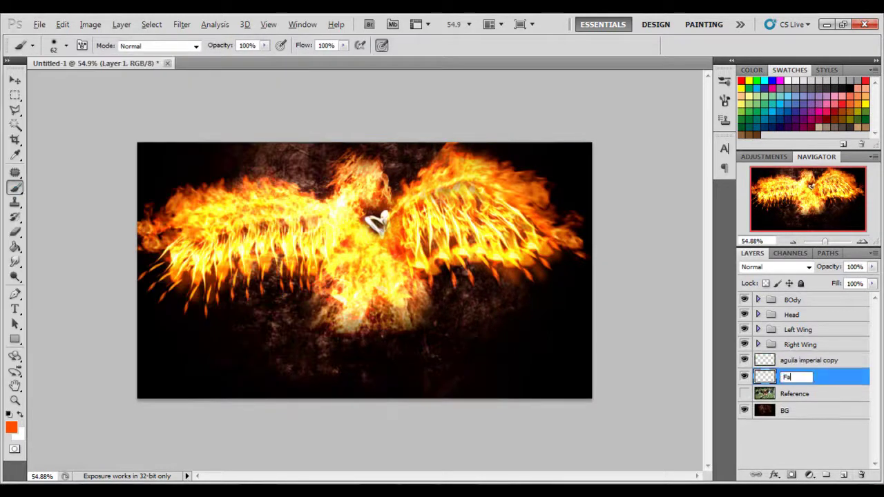
pyautogui.click(65, 45)
pyautogui.press('Return')
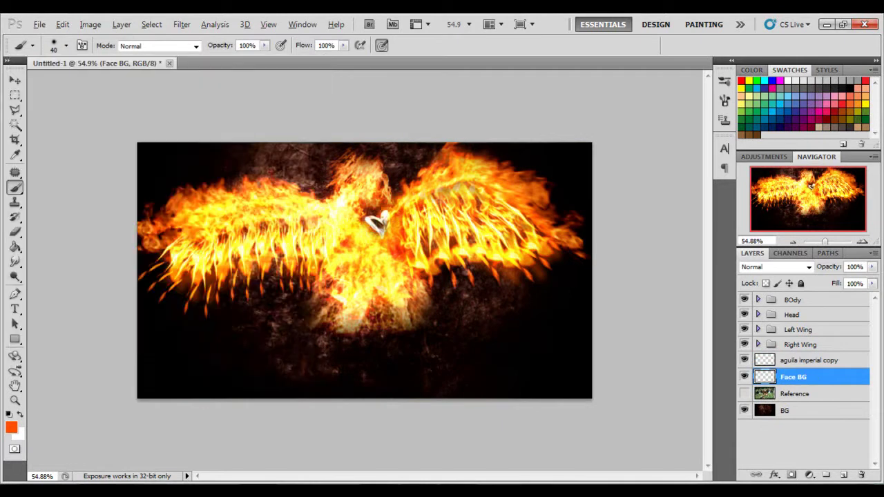
# Step: Select the beak on its copy layer with the Magic Wand and start a Curves tint
pyautogui.hotkey('alt', ']')
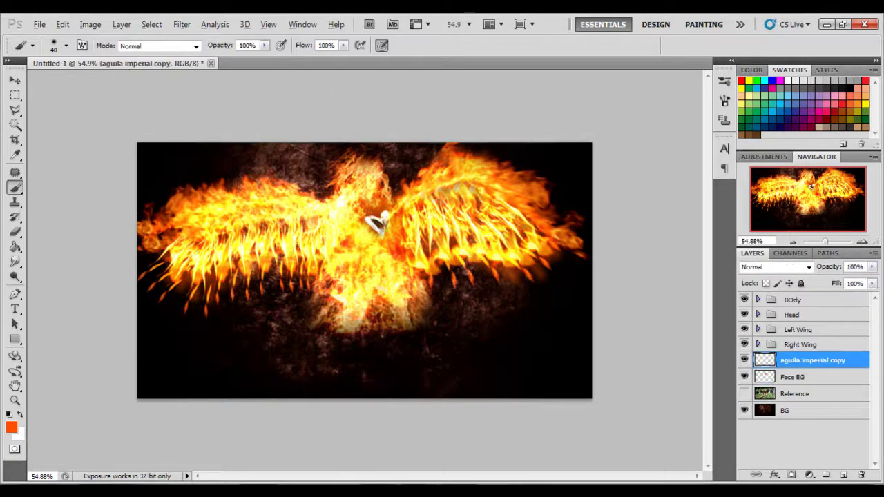
pyautogui.press('w')
pyautogui.click(376, 222)
pyautogui.press('e')
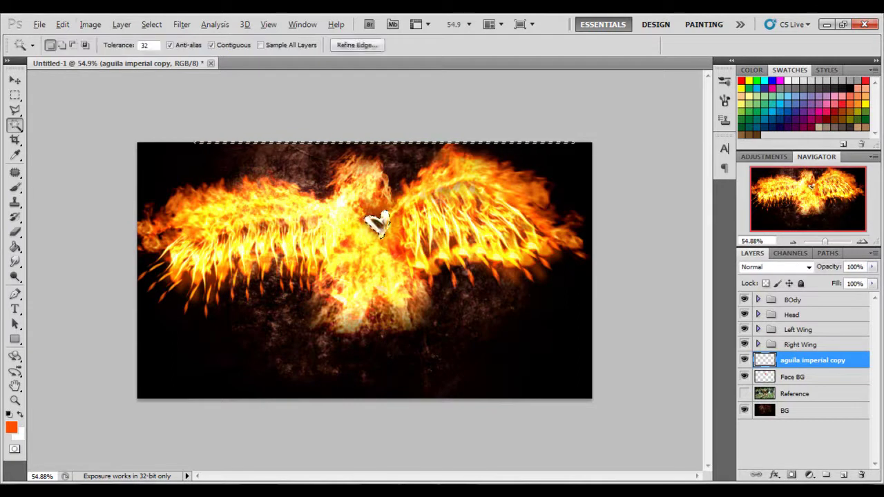
pyautogui.hotkey('ctrl', 'm')
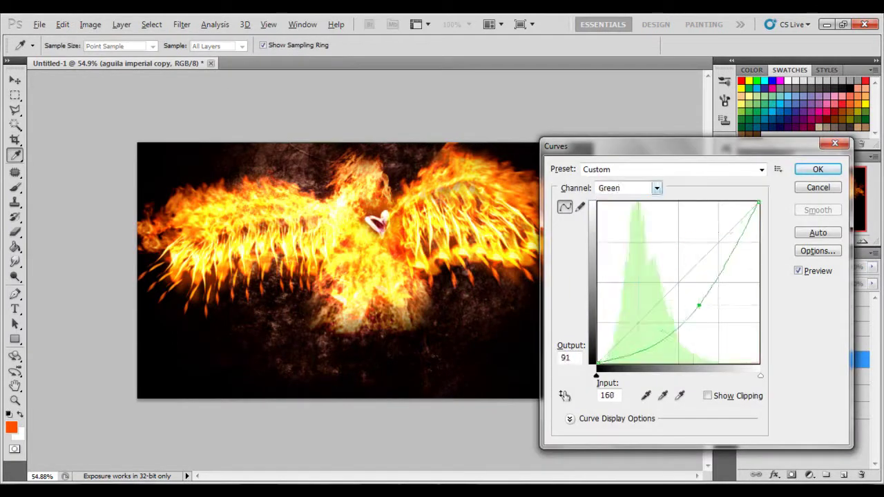
# Step: Adjust the colour channel curves to give the beak a reddish tint
pyautogui.hotkey('alt', '5')
pyautogui.hotkey('alt', '3')
pyautogui.hotkey('alt', '4')
pyautogui.hotkey('alt', '2')
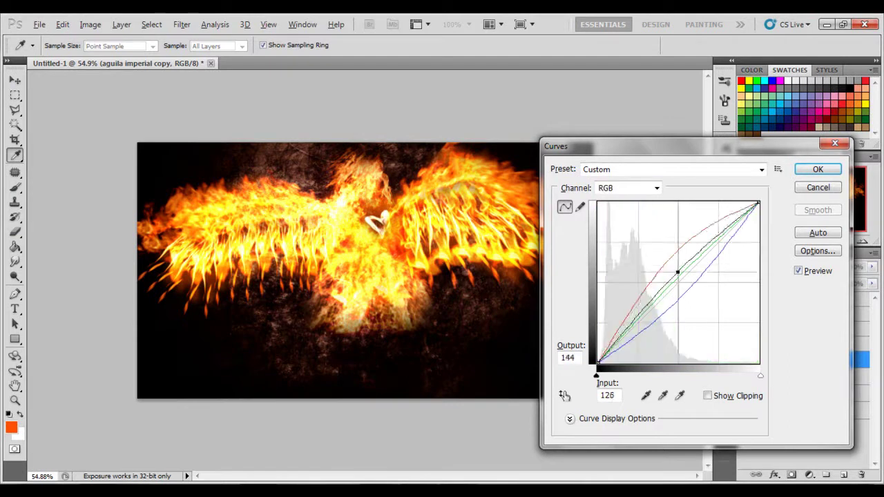
pyautogui.press('Return')
# Step: Duplicate Face as Face copy, Gaussian-blur it, and change its blend mode
pyautogui.press('w')
pyautogui.hotkey('ctrl', 'j')
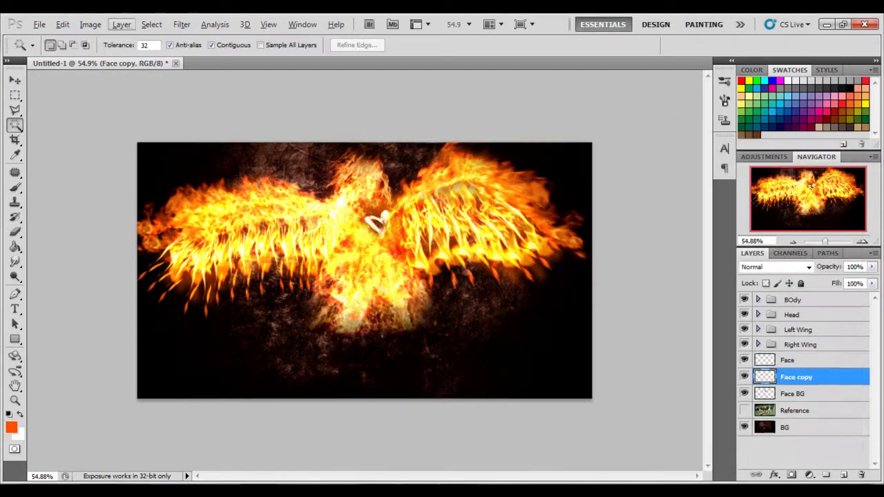
pyautogui.hotkey('ctrl', 'alt', 'f')
pyautogui.press('Return')
pyautogui.click(776, 267)
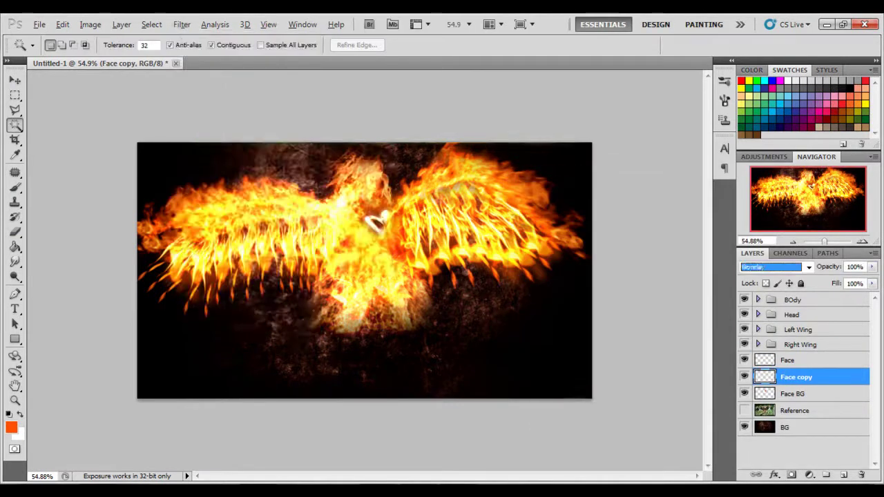
pyautogui.click(769, 339)
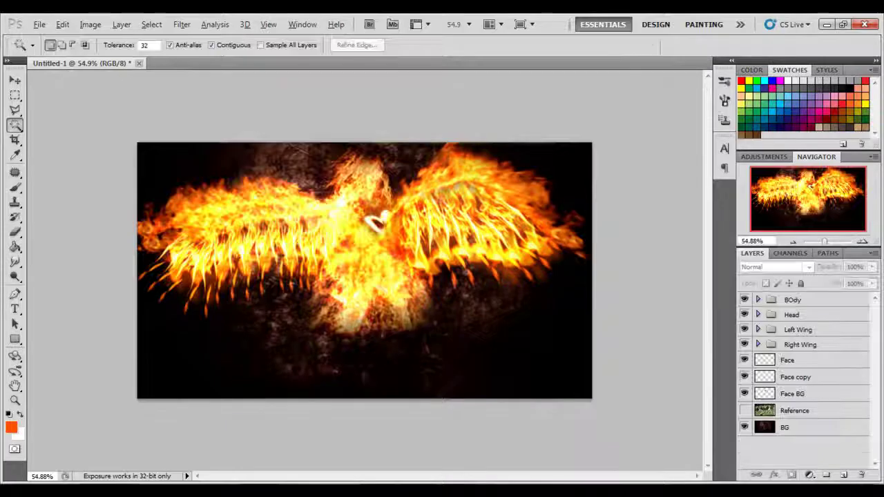
# Step: Place the Fire Ball image into the artwork
pyautogui.moveTo(141, 273); pyautogui.dragTo(184, 169)
pyautogui.press('Return')
pyautogui.click(776, 267)
pyautogui.click(760, 143)
# Step: Set Fire Ball to Linear Dodge (Add) and warp it into shape
pyautogui.click(744, 427)
pyautogui.hotkey('ctrl', 't')
pyautogui.rightClick(399, 211)
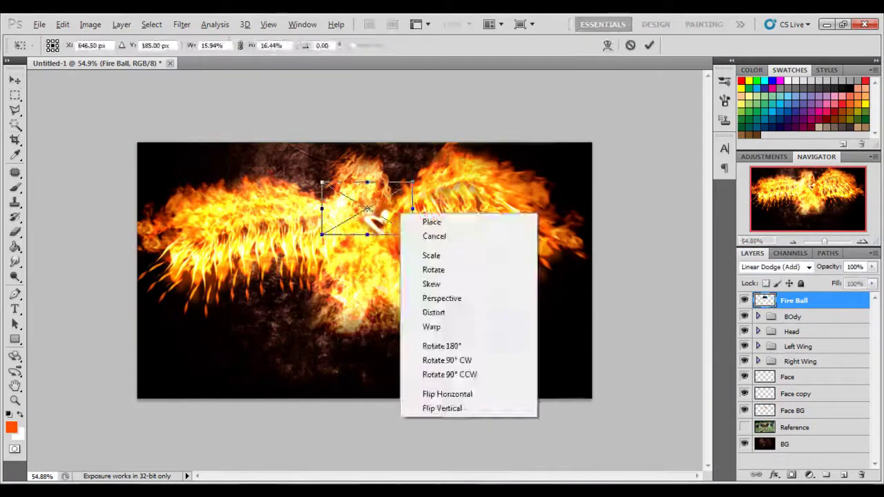
pyautogui.click(423, 325)
pyautogui.press('Return')
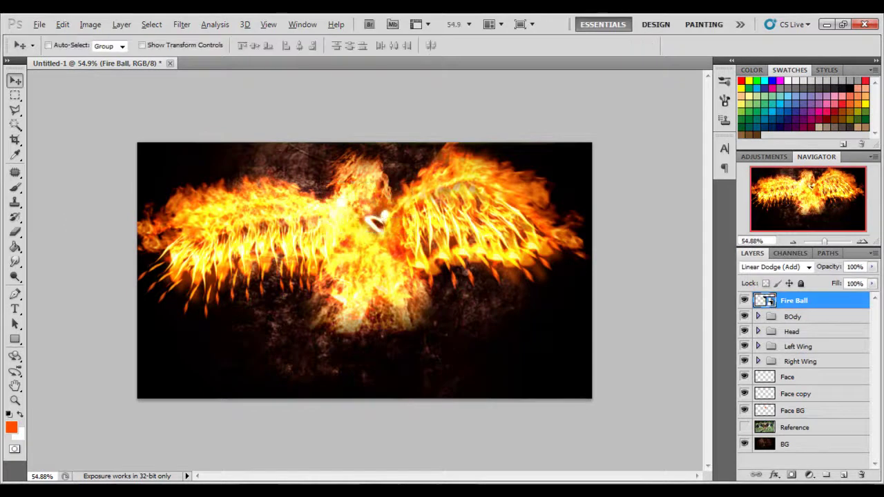
# Step: Place the charge-3 image, scaled down to about 7%
pyautogui.hotkey('alt', 'Tab')
pyautogui.moveTo(142, 203); pyautogui.dragTo(251, 200)
pyautogui.moveTo(364, 243); pyautogui.dragTo(214, 206)
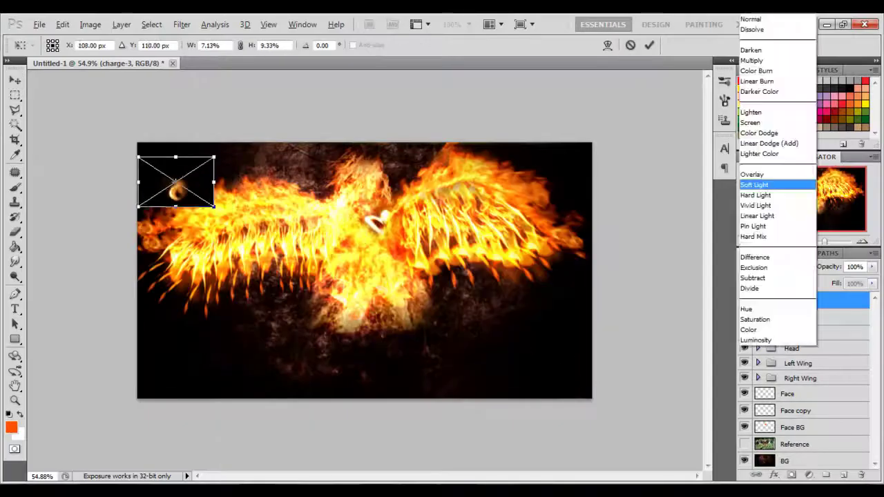
pyautogui.press('Return')
pyautogui.keyDown('shift'); pyautogui.click(795, 317); pyautogui.keyUp('shift')
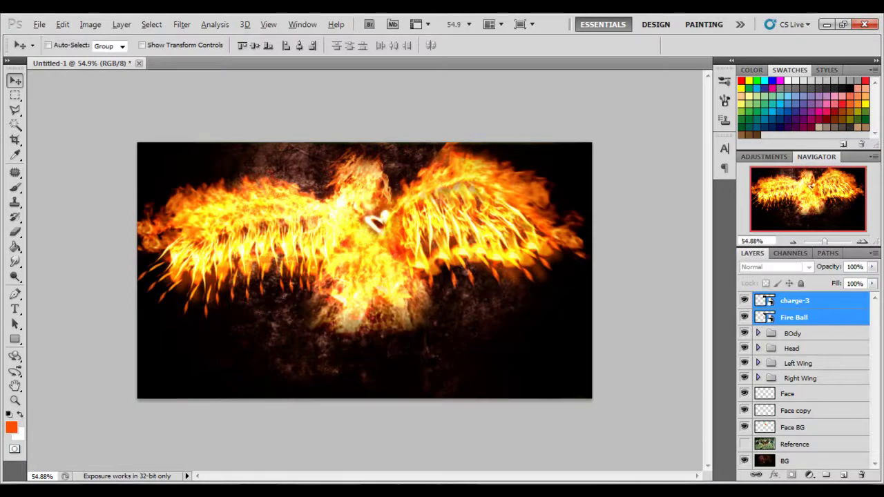
# Step: Duplicate charge-3 twice, rotating the first copy about 56 degrees
pyautogui.click(743, 444)
pyautogui.click(744, 444)
pyautogui.click(794, 300)
pyautogui.hotkey('ctrl', 'j')
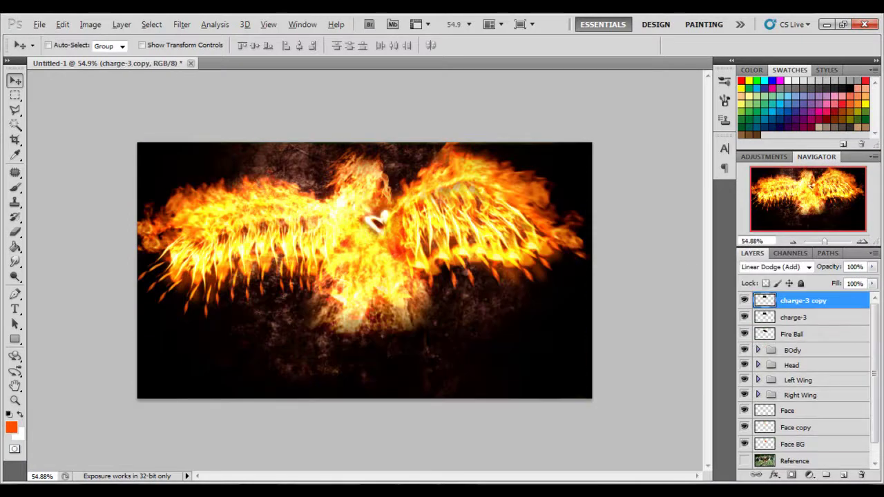
pyautogui.hotkey('ctrl', 't')
pyautogui.moveTo(401, 166); pyautogui.dragTo(415, 206)
pyautogui.press('Return')
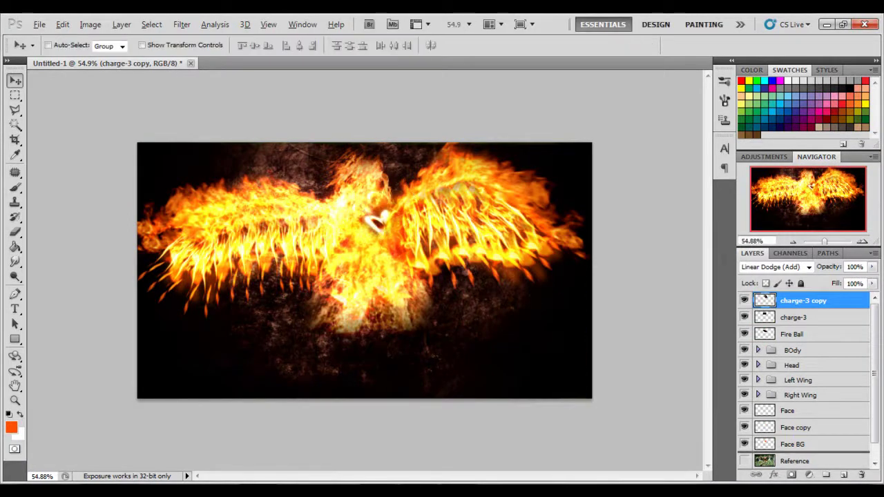
pyautogui.hotkey('ctrl', 'j')
pyautogui.hotkey('ctrl', 't')
pyautogui.press('Return')
# Step: Set the brush size to 72 and select the Face layer
pyautogui.press('b')
pyautogui.click(66, 45)
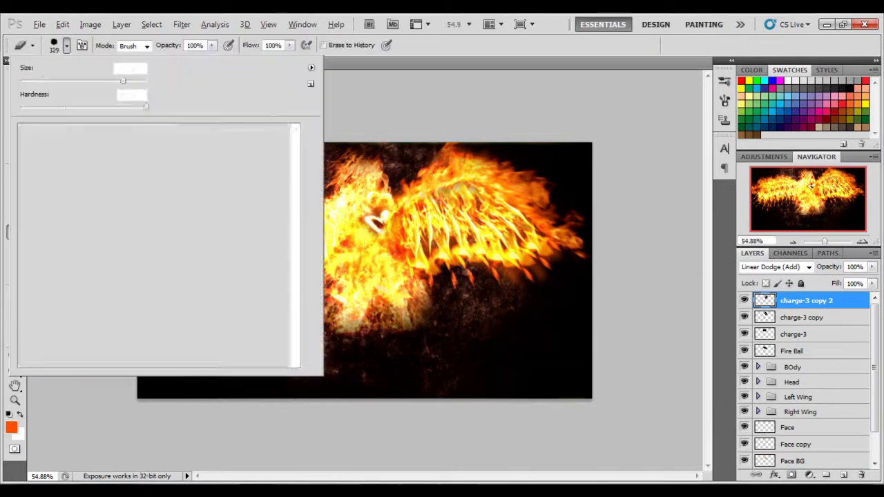
pyautogui.click(66, 45)
pyautogui.write('72')
pyautogui.press('Return')
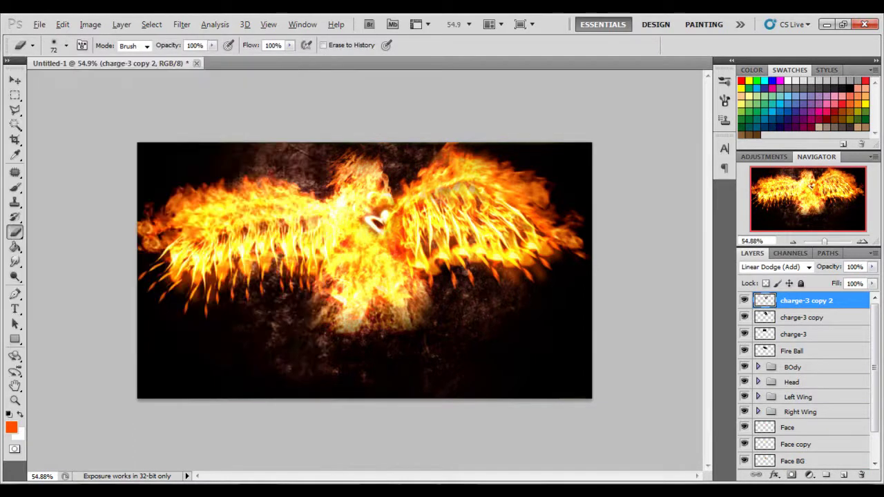
pyautogui.hotkey('alt', '[')
pyautogui.hotkey('alt', ']')
pyautogui.press('v')
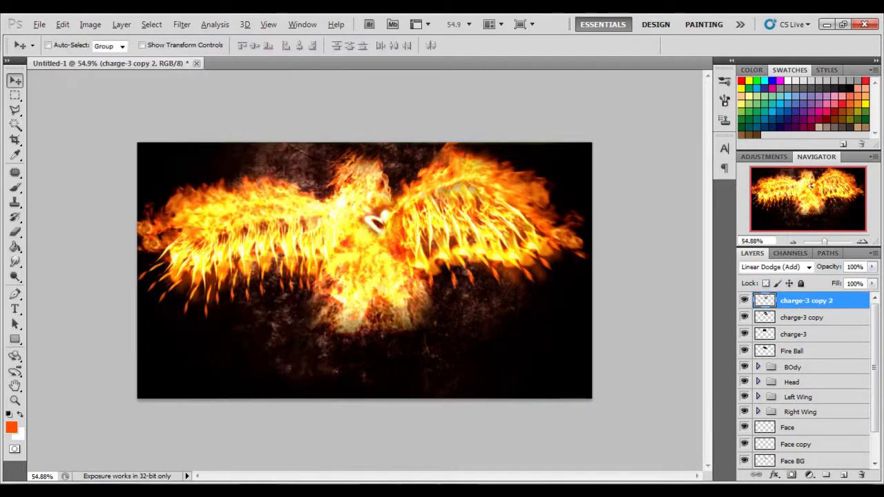
pyautogui.click(801, 427)
# Step: Create a new empty layer above Face copy and move it to the top of the stack
pyautogui.press('b')
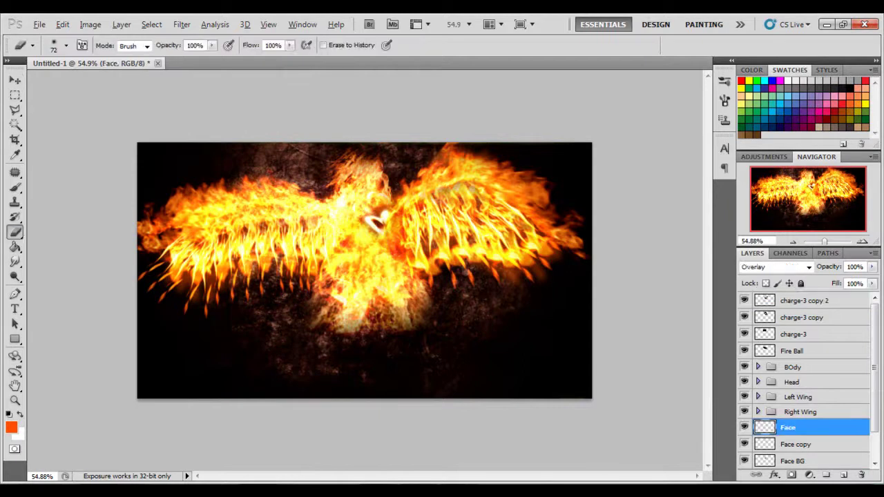
pyautogui.hotkey('alt', '[')
pyautogui.click(844, 475)
pyautogui.press('p')
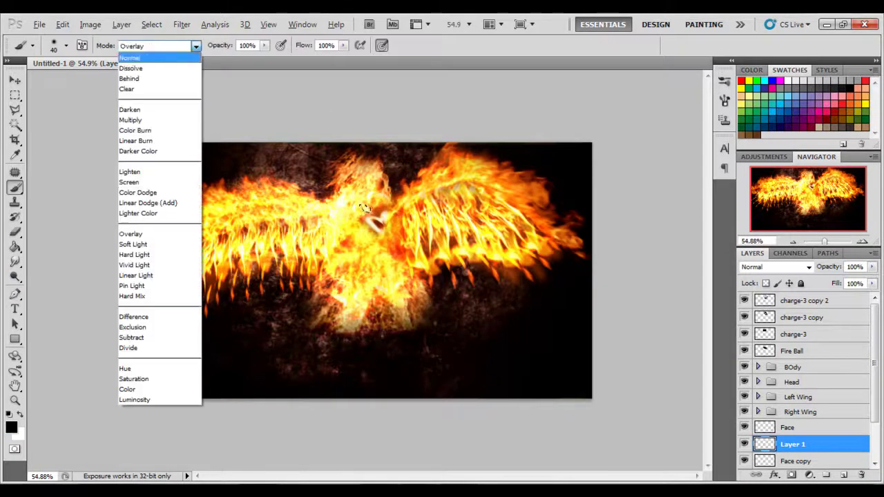
pyautogui.hotkey('ctrl', 'shift', ']')
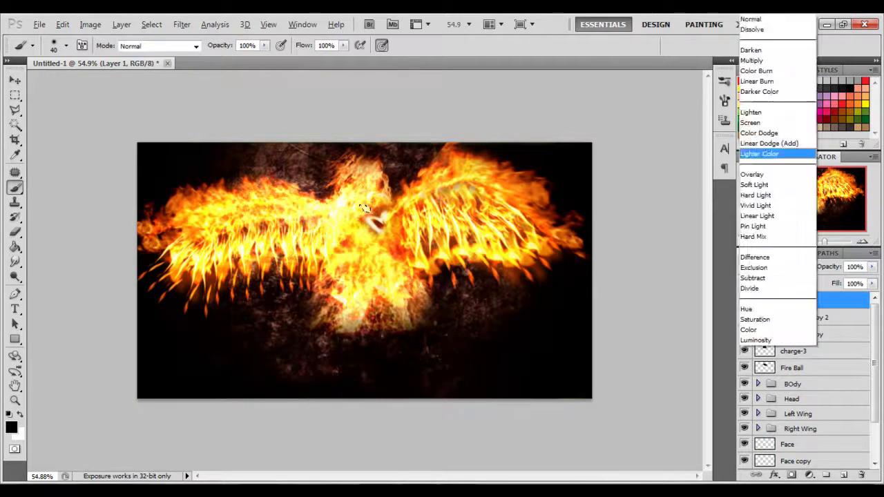
# Step: Reset the brush mode to Normal and bring up the Gaussian Blur settings
pyautogui.press('Down')
pyautogui.press('Down')
pyautogui.press('Down')
pyautogui.press('w')
pyautogui.click(181, 24)
pyautogui.click(351, 175)
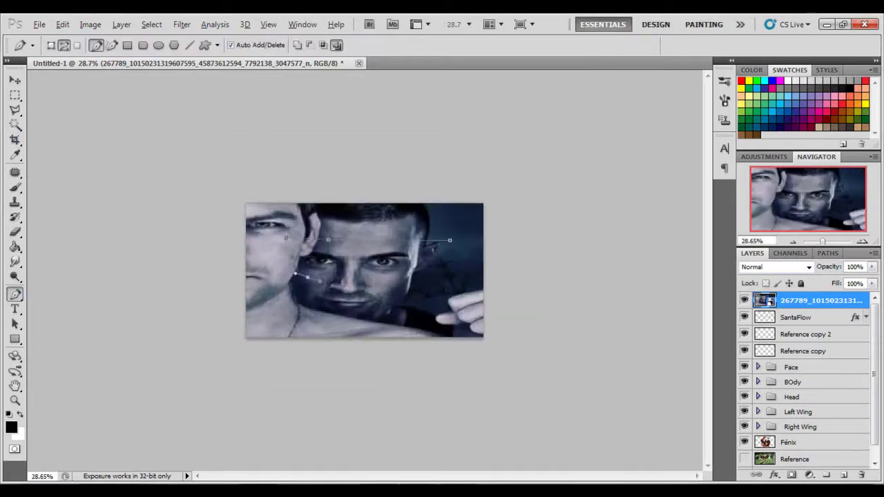
# Step: Convert the eye path to a selection, invert it, and delete everything outside the eye strip
pyautogui.rightClick(395, 238)
pyautogui.click(474, 318)
pyautogui.click(509, 150)
pyautogui.click(152, 25)
pyautogui.click(177, 76)
pyautogui.press('e')
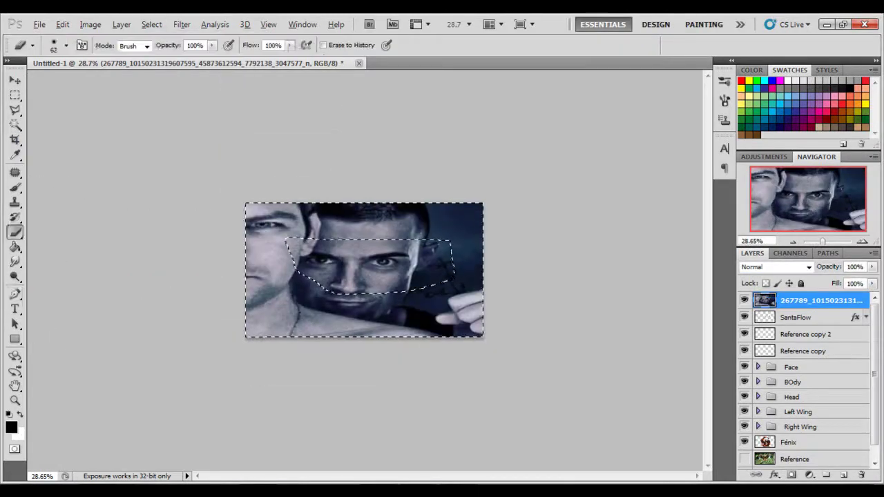
pyautogui.click(67, 45)
pyautogui.press('Return')
pyautogui.press('Delete')
pyautogui.hotkey('ctrl', 'd')
# Step: Stretch the eye strip horizontally across the canvas and fit its edges
pyautogui.hotkey('ctrl', 't')
pyautogui.moveTo(398, 269); pyautogui.dragTo(539, 269)
pyautogui.moveTo(245, 269); pyautogui.dragTo(74, 269)
pyautogui.moveTo(264, 270); pyautogui.dragTo(313, 269)
pyautogui.moveTo(137, 270); pyautogui.dragTo(167, 271)
pyautogui.moveTo(539, 270); pyautogui.dragTo(449, 270)
pyautogui.moveTo(163, 271); pyautogui.dragTo(212, 271)
pyautogui.press('e')
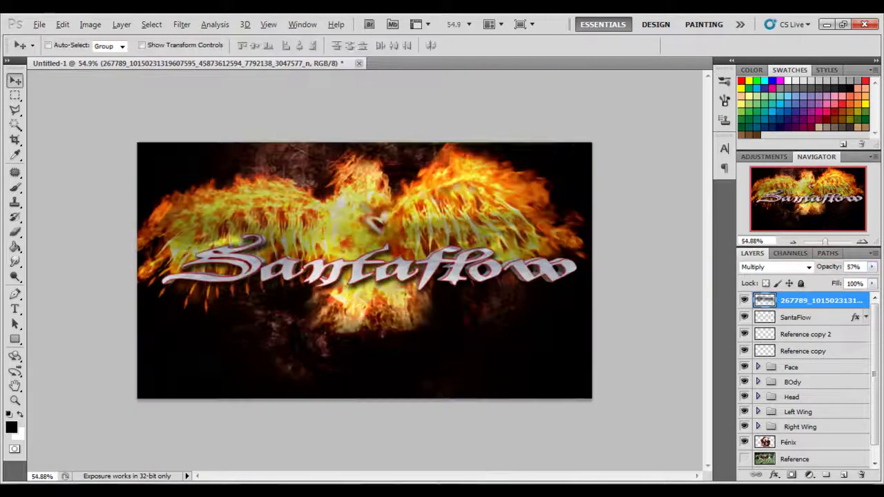
# Step: Add the EL AVE FÉNIX line in Old English Text MT with a light peach colour
pyautogui.click(361, 304)
pyautogui.click(152, 44)
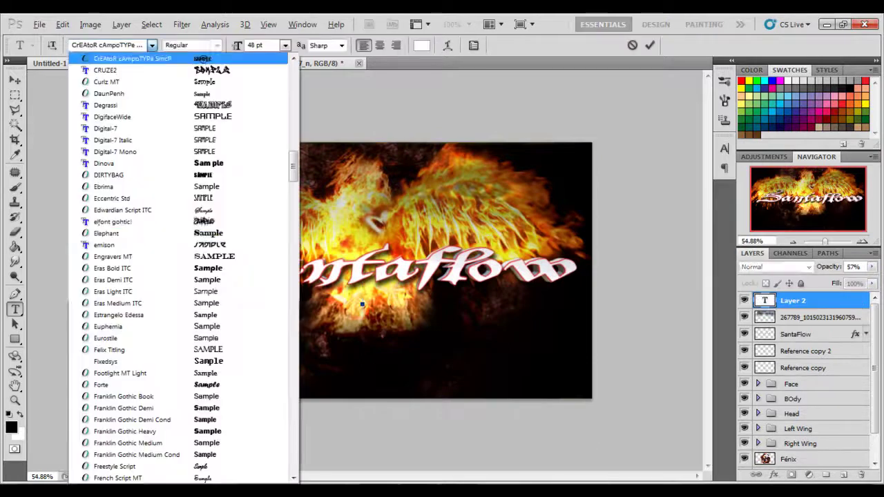
pyautogui.scroll(-10, 183, 262)
pyautogui.scroll(-5, 183, 262)
pyautogui.scroll(-5, 183, 262)
pyautogui.scroll(-5, 183, 263)
pyautogui.click(159, 336)
pyautogui.click(422, 45)
pyautogui.click(482, 302)
pyautogui.click(323, 150)
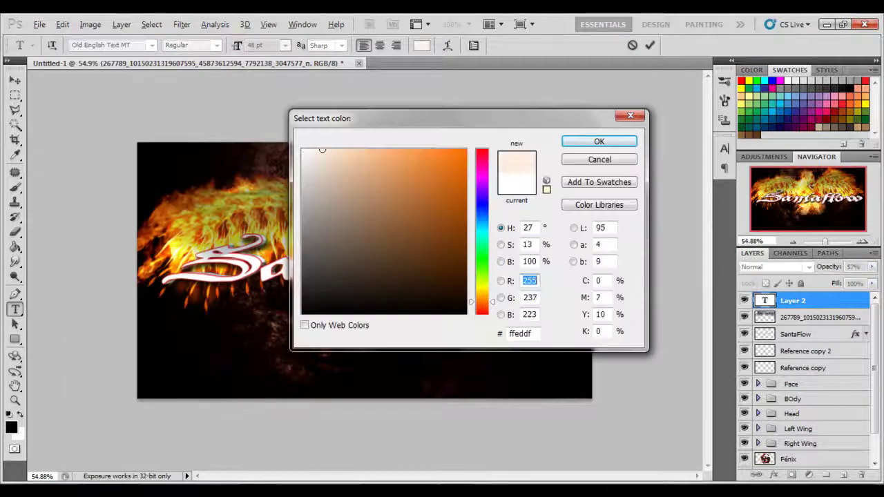
pyautogui.click(599, 141)
pyautogui.write('CLAVE Fo')
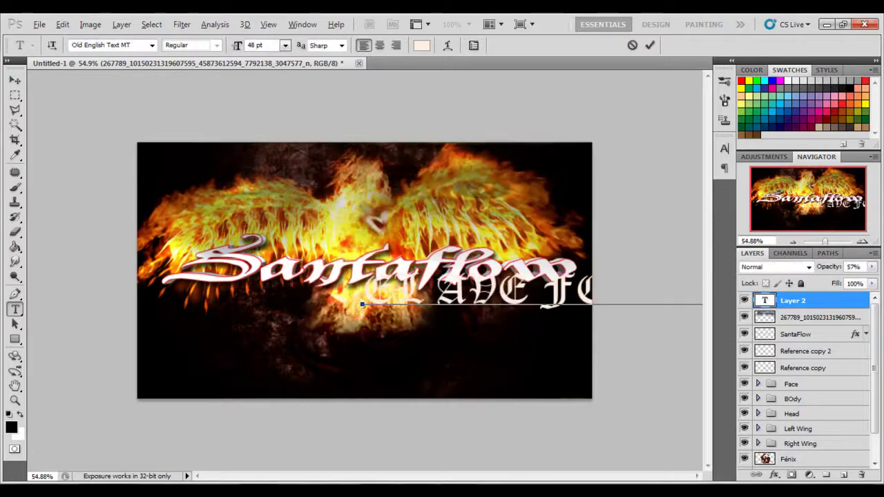
pyautogui.hotkey('ctrl', 'Return')
# Step: Resize and position EL AVE FÉNIX, then recolour it blue
pyautogui.hotkey('ctrl', 't')
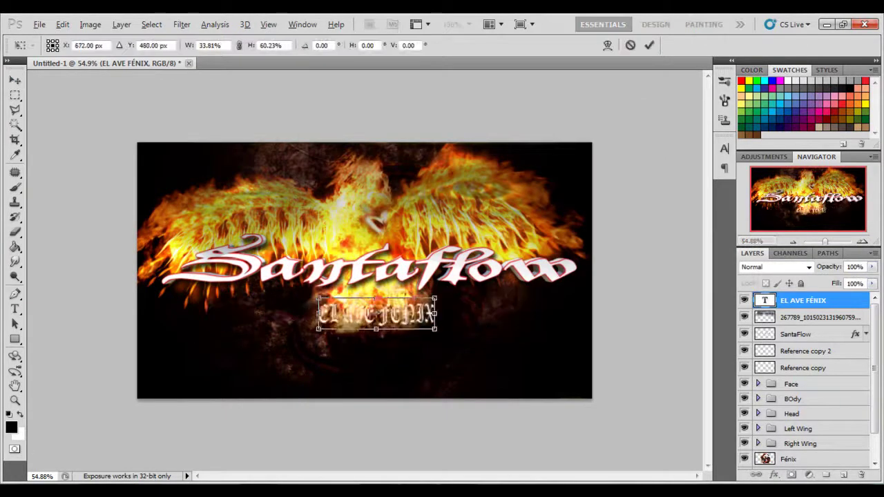
pyautogui.press('Return')
pyautogui.press('t')
pyautogui.click(422, 45)
pyautogui.moveTo(345, 118); pyautogui.dragTo(529, 118)
pyautogui.click(669, 206)
pyautogui.click(623, 210)
pyautogui.click(786, 140)
pyautogui.hotkey('ctrl', 'Return')
# Step: Give the EL AVE FÉNIX layer a Stroke layer style
pyautogui.rightClick(815, 298)
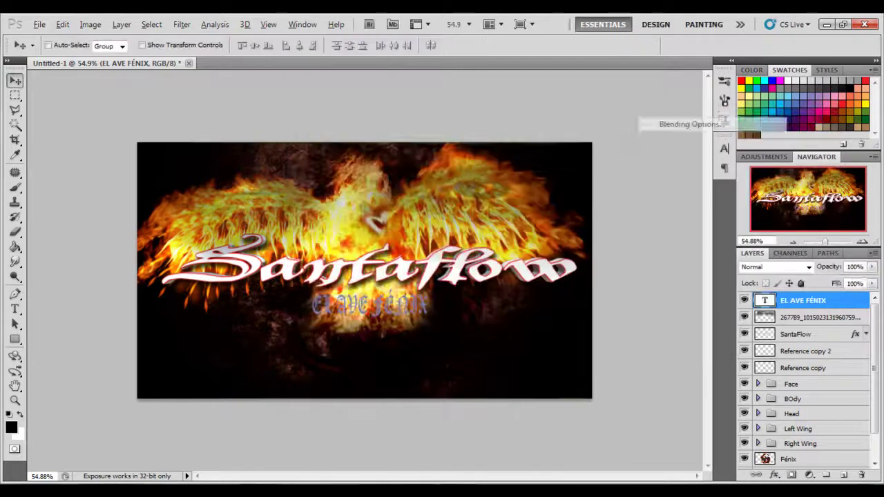
pyautogui.click(687, 123)
pyautogui.click(476, 377)
pyautogui.click(793, 190)
# Step: Type the Siempre Vuelve line below the title and select all its text
pyautogui.press('t')
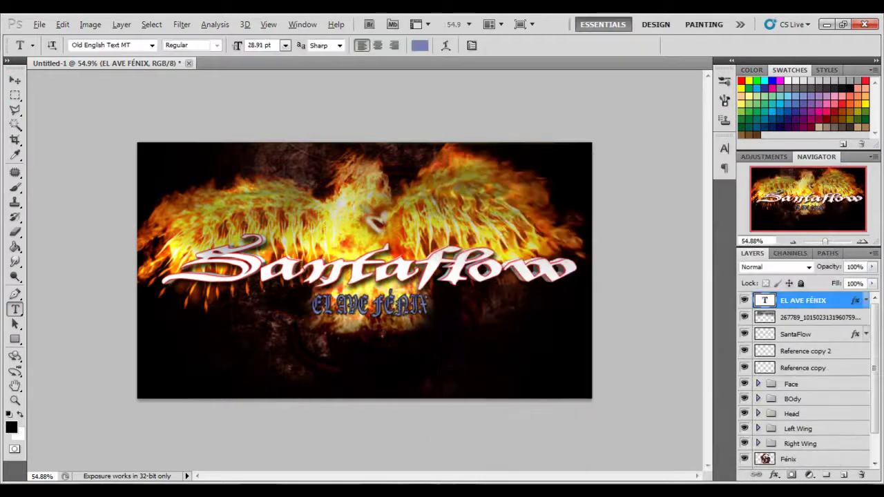
pyautogui.click(369, 338)
pyautogui.click(152, 45)
pyautogui.press('Up')
pyautogui.press('Up')
pyautogui.press('Up')
pyautogui.press('Up')
pyautogui.press('Up')
pyautogui.press('Up')
pyautogui.press('Return')
pyautogui.write('Siempre V')
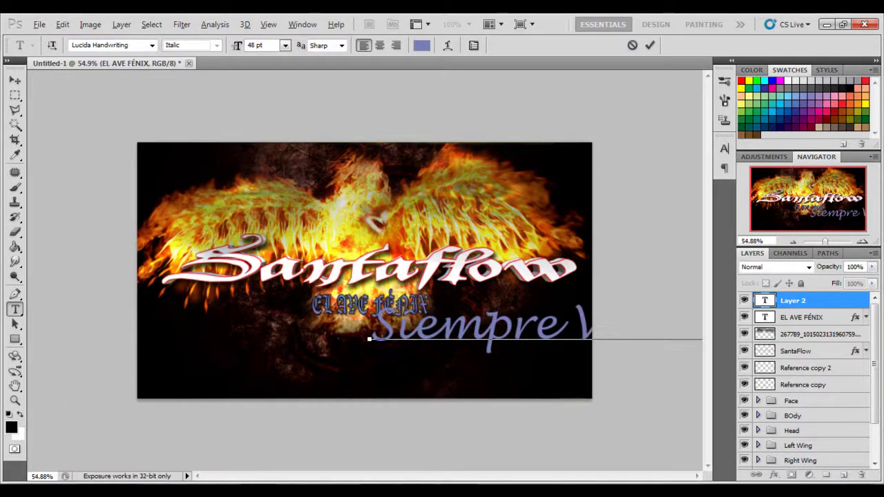
pyautogui.write('uelve')
pyautogui.moveTo(442, 338); pyautogui.dragTo(410, 339)
pyautogui.hotkey('ctrl', 'a')
# Step: Set Siempre Vuelve to Old English Text MT in light yellow and resize it
pyautogui.click(152, 45)
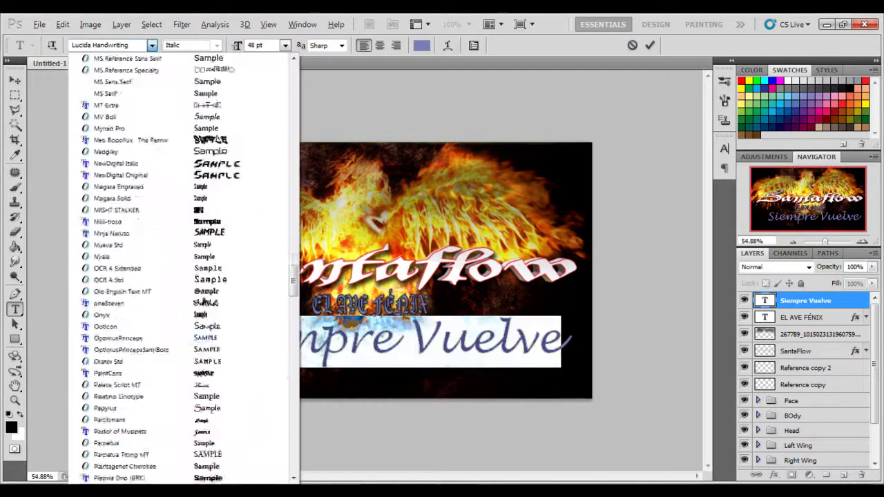
pyautogui.click(267, 373)
pyautogui.click(421, 45)
pyautogui.click(526, 148)
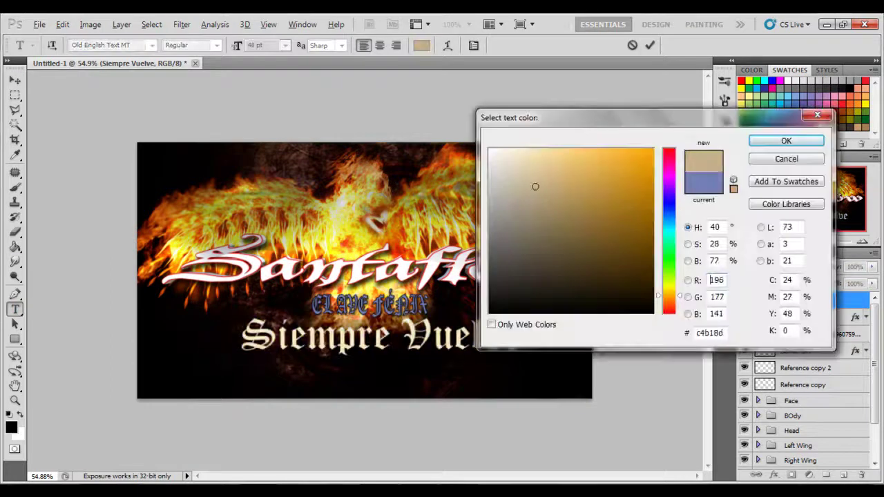
pyautogui.press('Return')
pyautogui.hotkey('ctrl', 'Return')
pyautogui.hotkey('ctrl', 't')
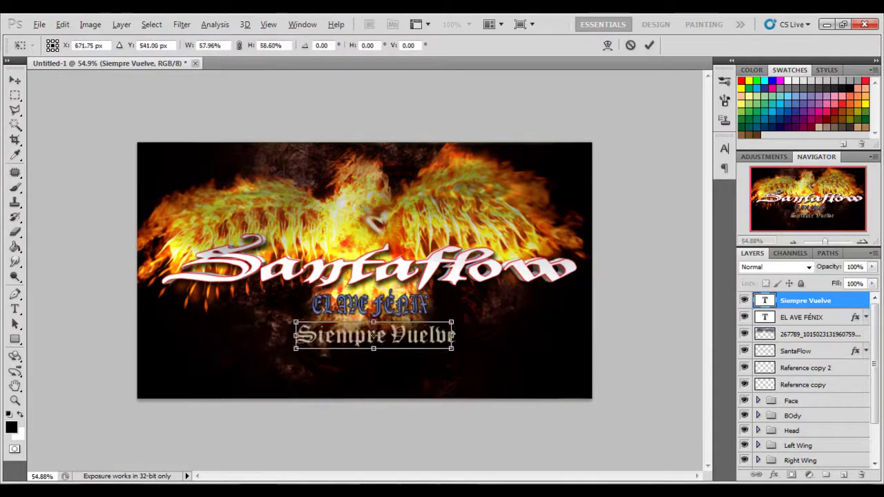
pyautogui.press('Return')
pyautogui.doubleClick(839, 300)
# Step: Apply drop shadow and stroke to Siempre Vuelve, then add a CON line beneath it
pyautogui.click(792, 187)
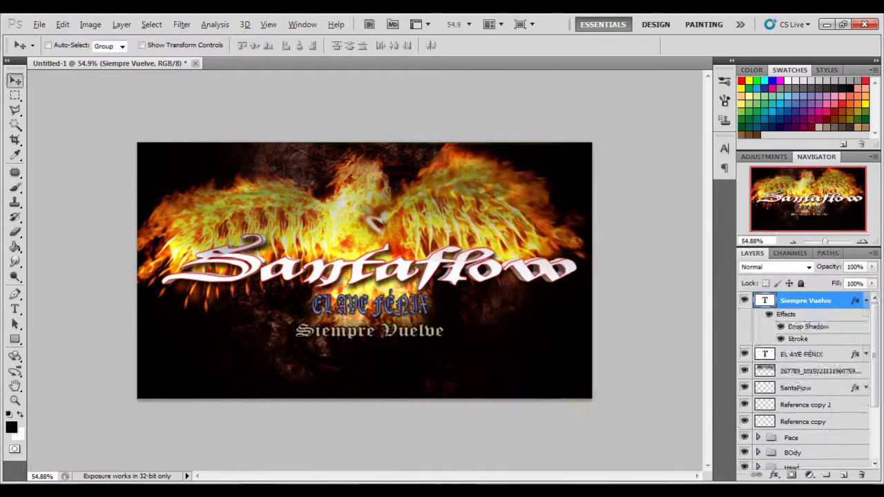
pyautogui.press('t')
pyautogui.click(373, 345)
pyautogui.write('CON')
pyautogui.hotkey('ctrl', 'Return')
pyautogui.hotkey('ctrl', 't')
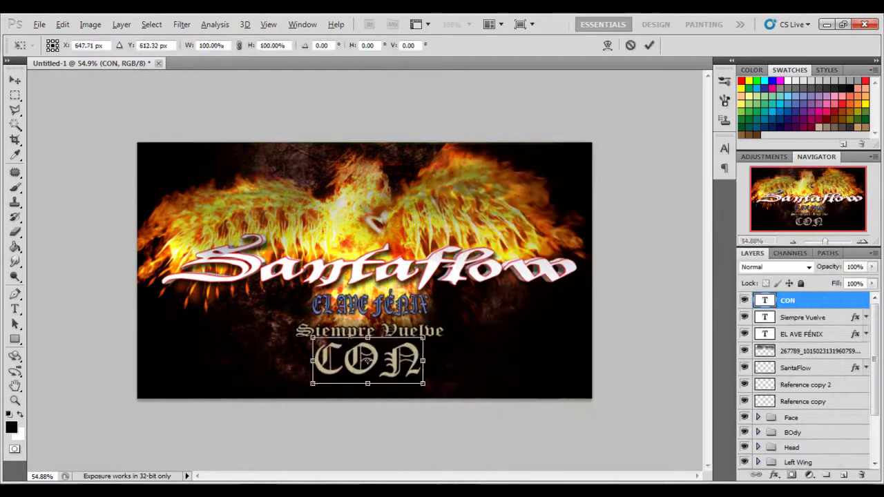
# Step: Recolour the CON text and give it layer style effects
pyautogui.doubleClick(764, 300)
pyautogui.click(419, 45)
pyautogui.press('Return')
pyautogui.hotkey('ctrl', 'Return')
pyautogui.doubleClick(839, 300)
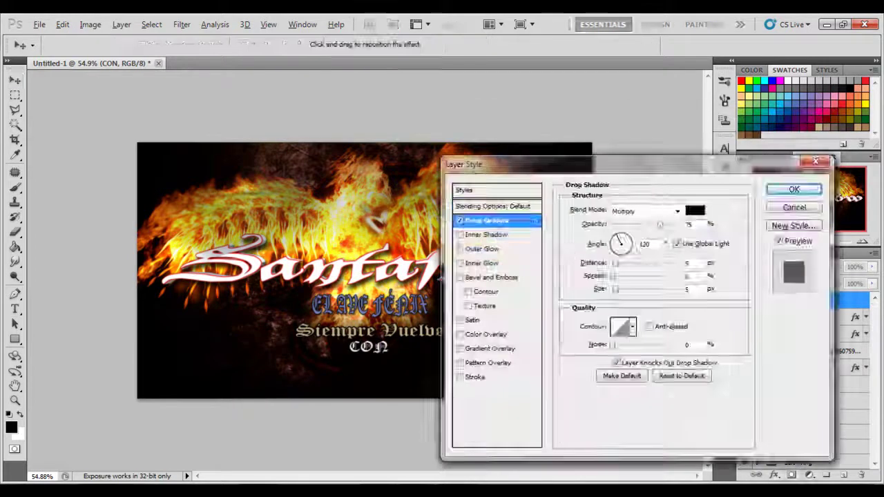
pyautogui.click(793, 187)
pyautogui.click(866, 300)
# Step: Add a centred Más Fuego line below CON and resize it
pyautogui.press('t')
pyautogui.click(370, 381)
pyautogui.write('Más Fue')
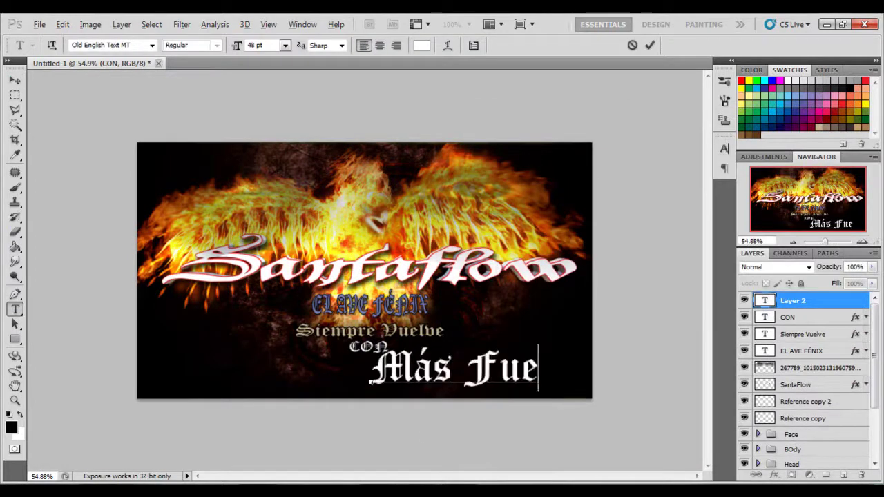
pyautogui.write('go')
pyautogui.hotkey('ctrl', 'shift', 'c')
pyautogui.hotkey('ctrl', 'Return')
pyautogui.press('v')
pyautogui.hotkey('ctrl', 't')
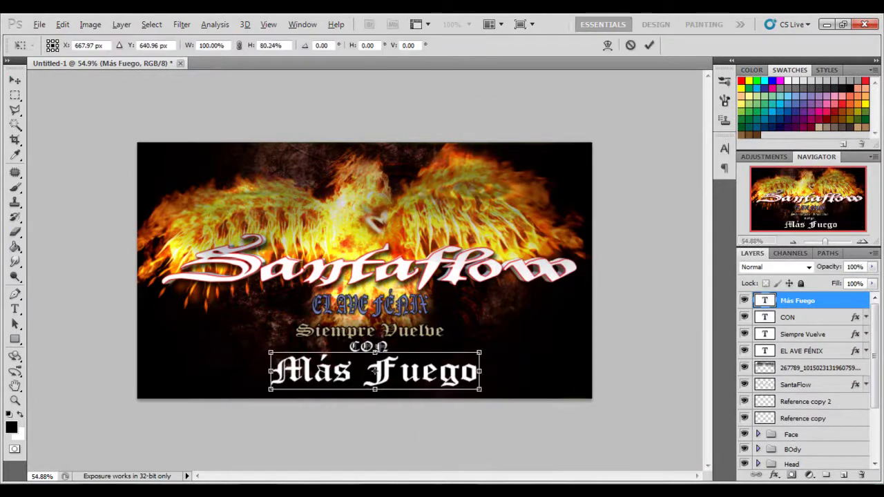
pyautogui.press('Return')
# Step: Colour the Más Fuego text orange
pyautogui.press('t')
pyautogui.click(375, 45)
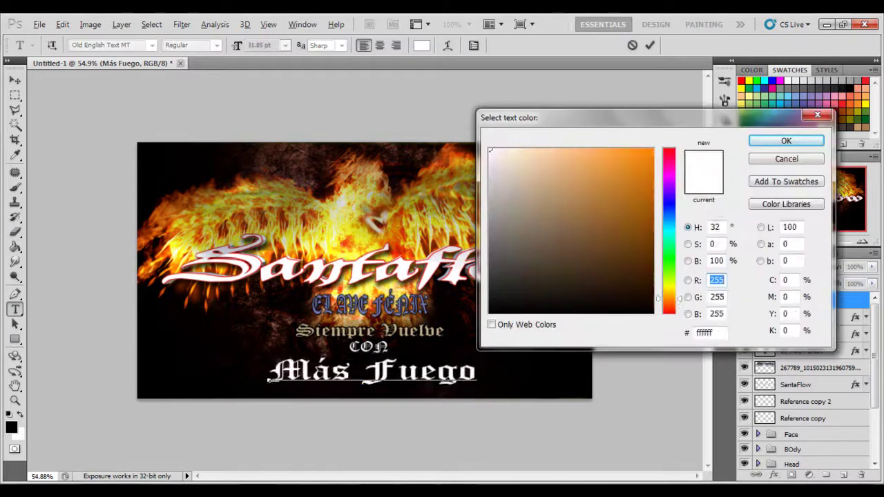
pyautogui.click(649, 153)
pyautogui.click(785, 138)
# Step: Duplicate the Más Fuego layer and recolour the copy yellow-orange
pyautogui.moveTo(794, 351)
pyautogui.mouseDown()
pyautogui.moveTo(766, 350)
pyautogui.moveTo(794, 306)
pyautogui.mouseUp()
pyautogui.doubleClick(765, 315)
pyautogui.click(422, 45)
pyautogui.click(668, 294)
pyautogui.press('Return')
pyautogui.hotkey('ctrl', 'Return')
# Step: Rasterize the original Más Fuego layer and apply a 5 px Gaussian Blur glow
pyautogui.press('v')
pyautogui.click(796, 317)
pyautogui.click(181, 25)
pyautogui.click(360, 187)
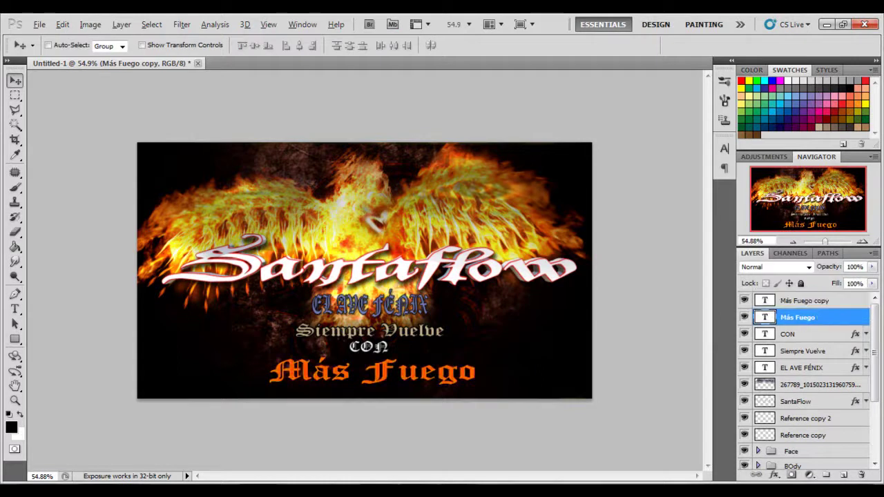
pyautogui.press('Return')
pyautogui.moveTo(553, 375); pyautogui.dragTo(559, 375)
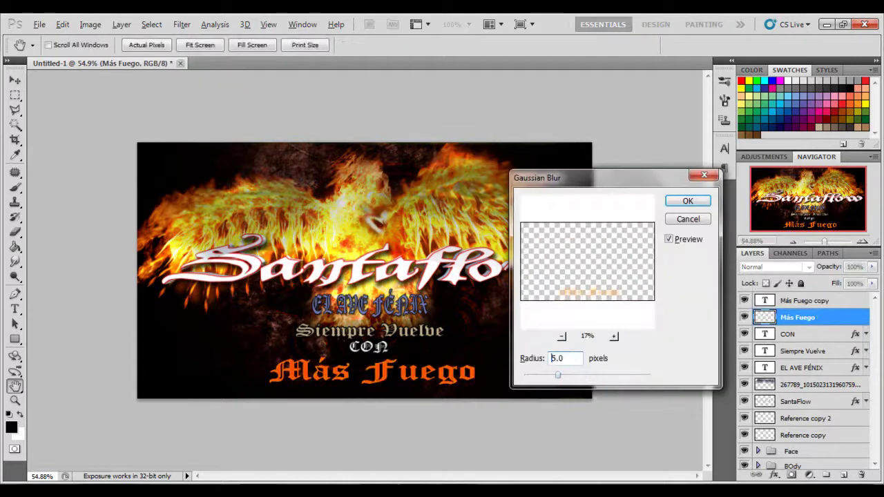
pyautogui.press('Return')
pyautogui.click(806, 300)
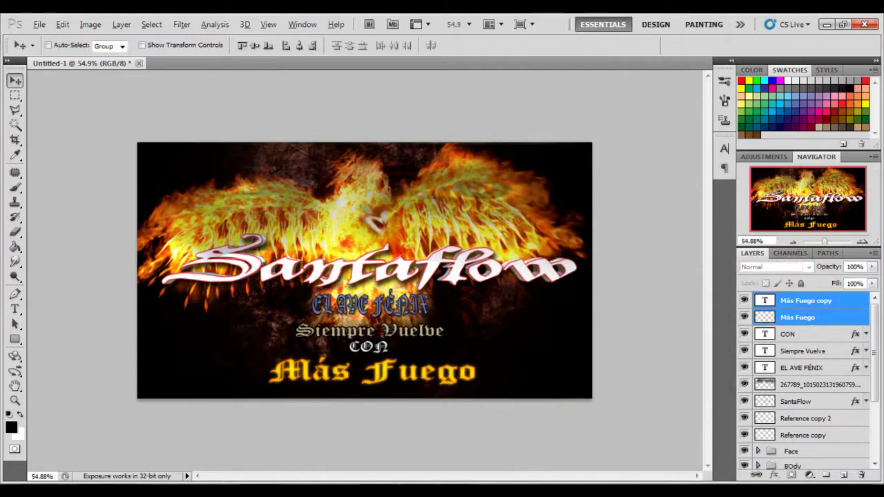